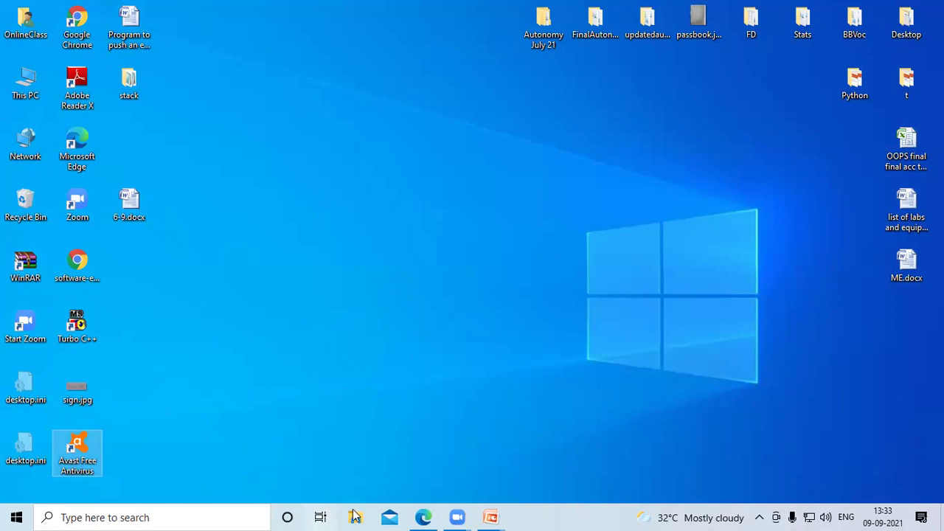
Step: Open the Program Files folder on Local Disk (C:) in File Explorer
click(473, 287)
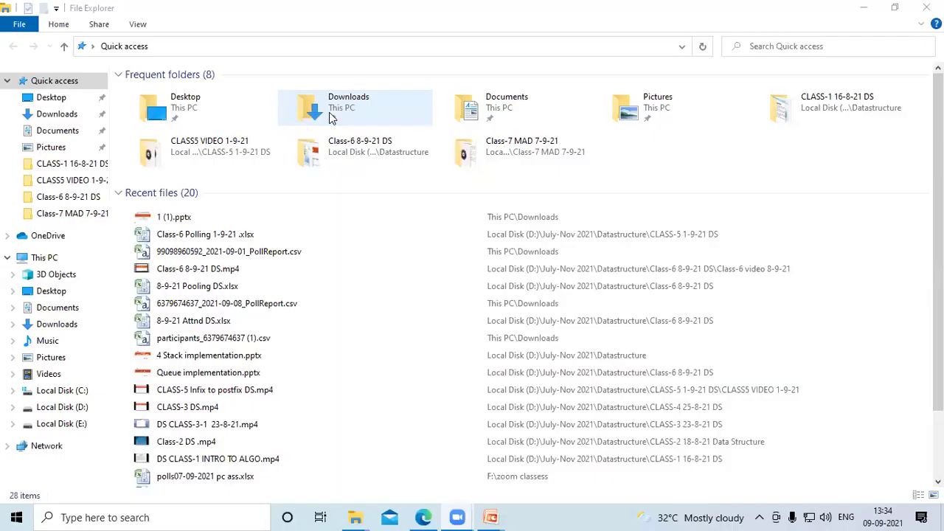
click(80, 391)
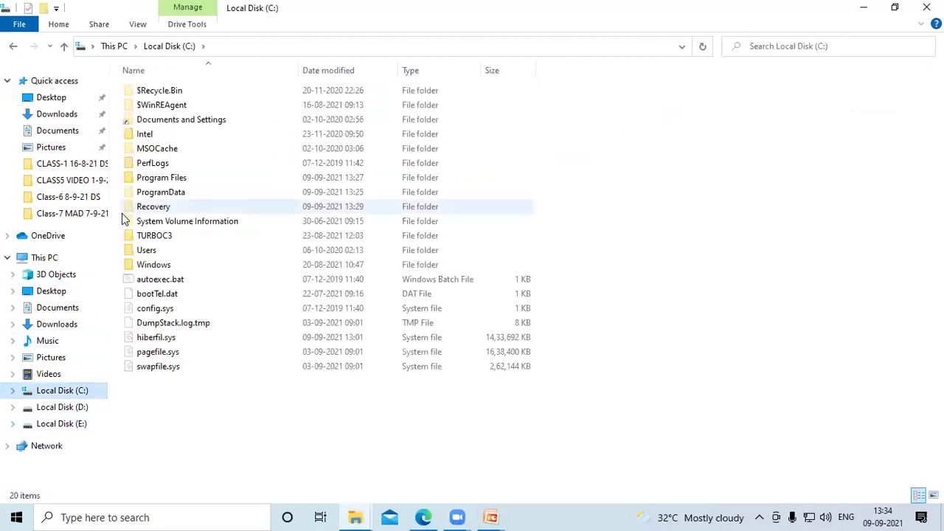
double_click(225, 179)
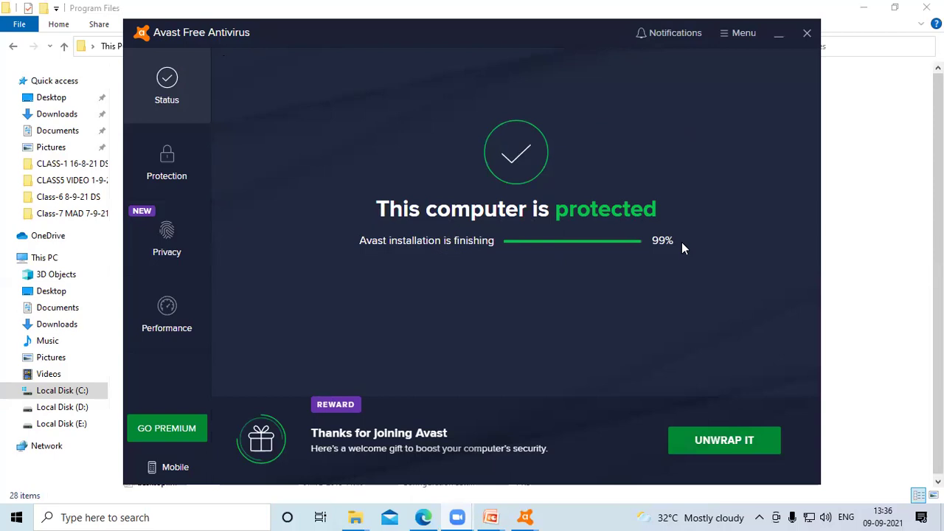
Step: Look through the Protection, Privacy and Performance feature pages in Avast Free Antivirus
click(168, 184)
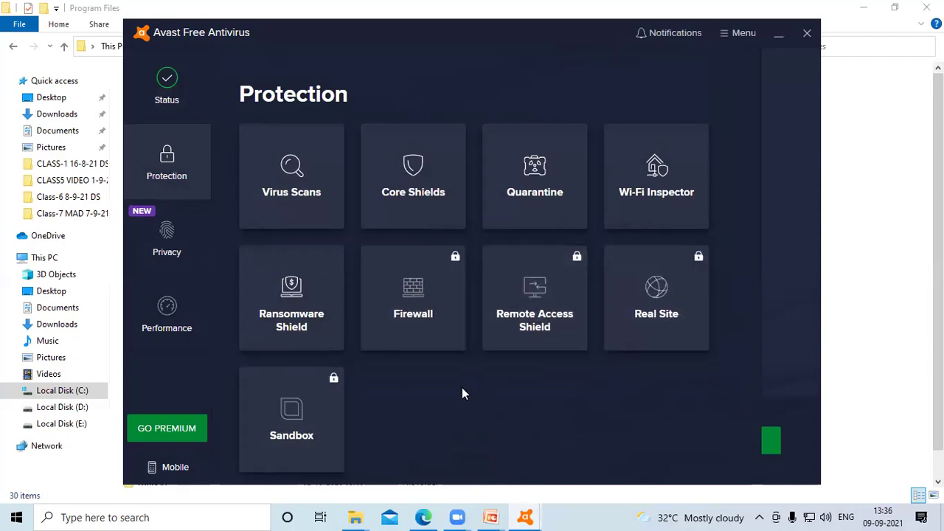
click(169, 270)
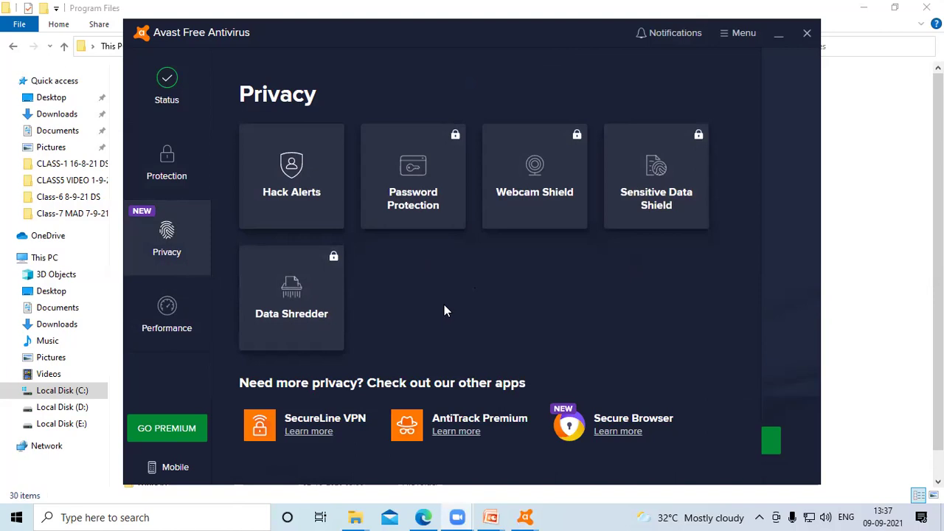
click(192, 326)
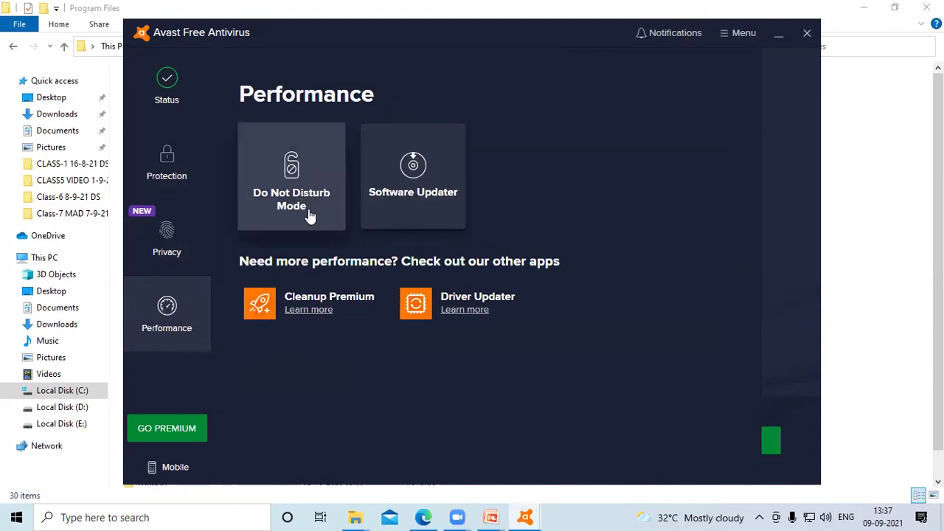
click(383, 220)
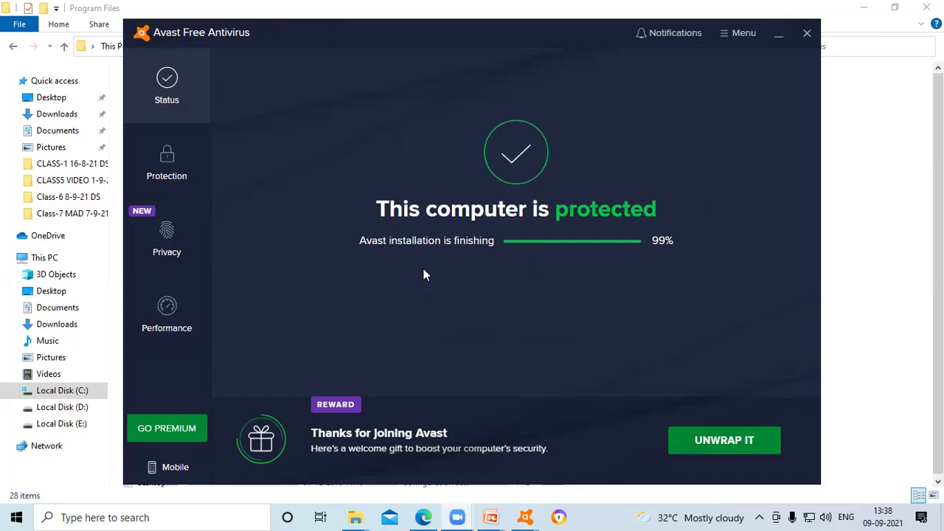
Step: View the notification alerts and the main menu's options and Avast product list, and close the antivirus window
click(672, 35)
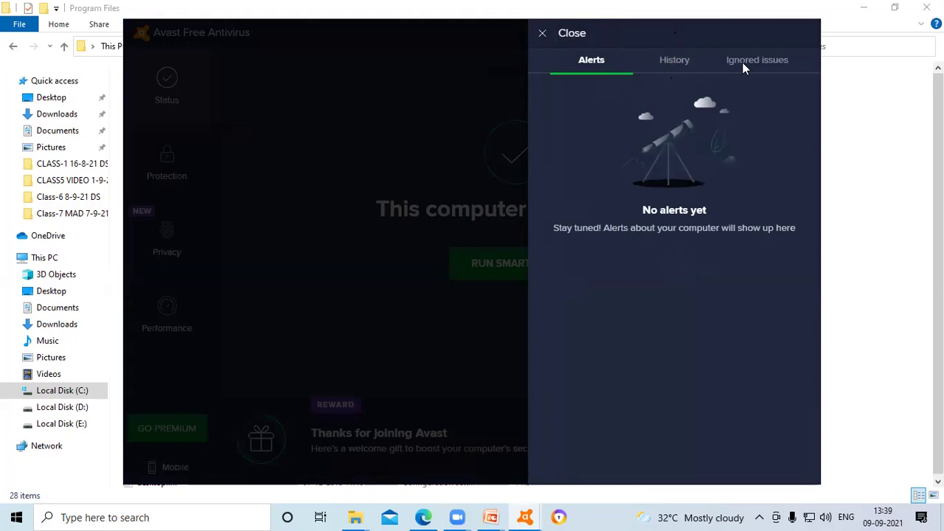
click(540, 35)
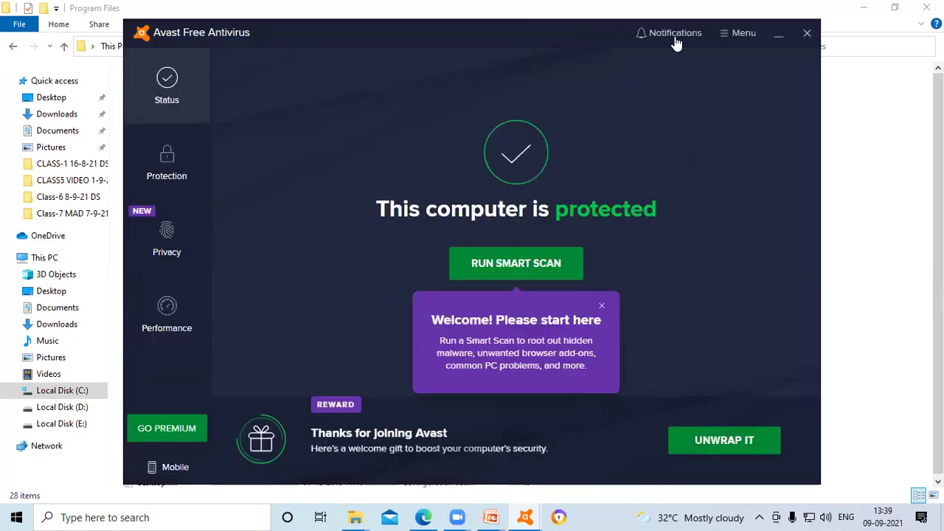
click(722, 34)
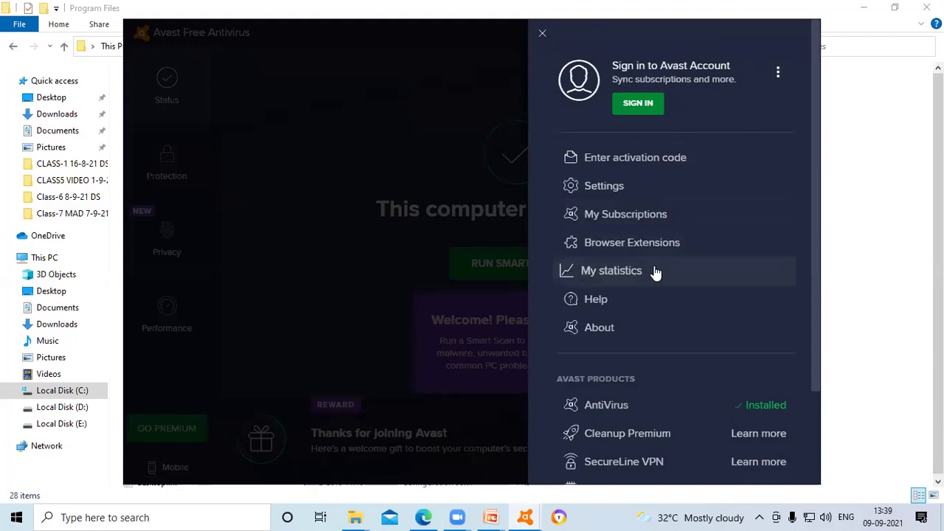
scroll(662, 406, down, 2)
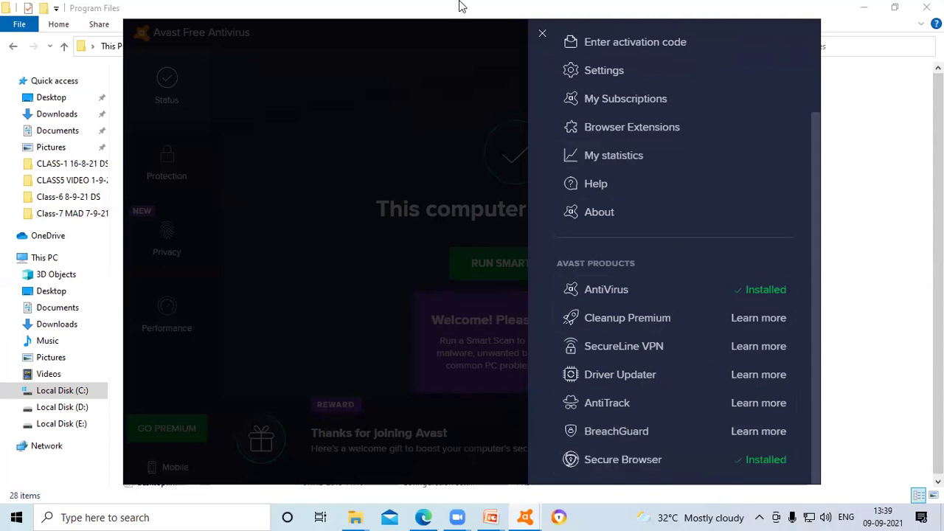
click(542, 33)
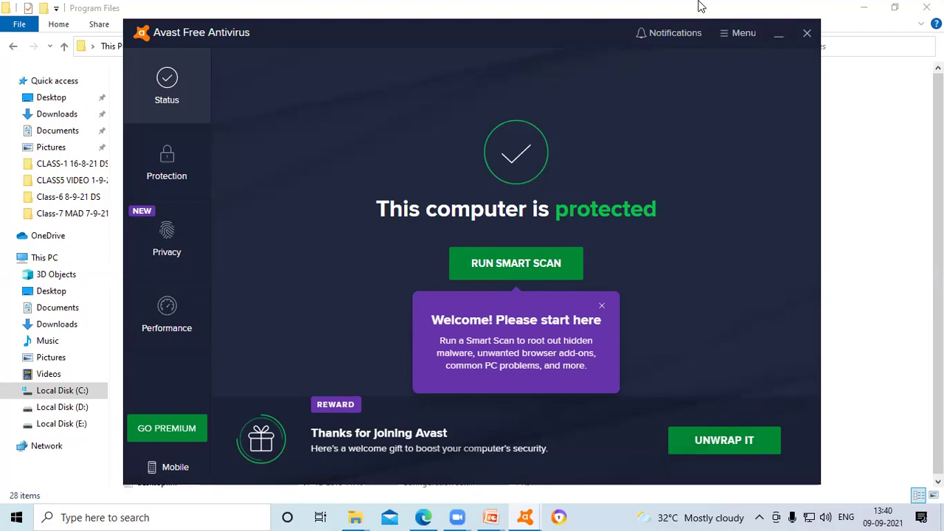
click(805, 35)
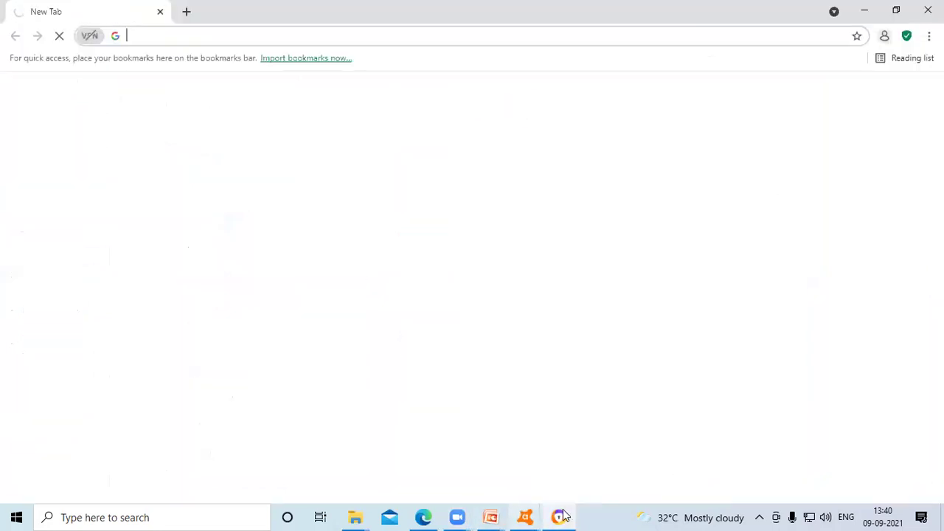
Step: Dismiss the setup welcome dialog in Avast Secure Browser and open its Security & Privacy Center
mouse_move(560, 515)
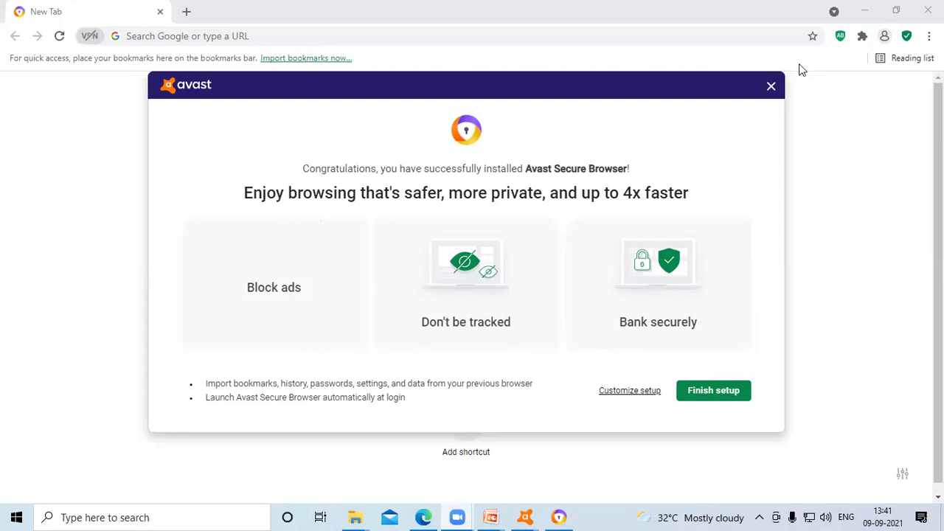
click(772, 87)
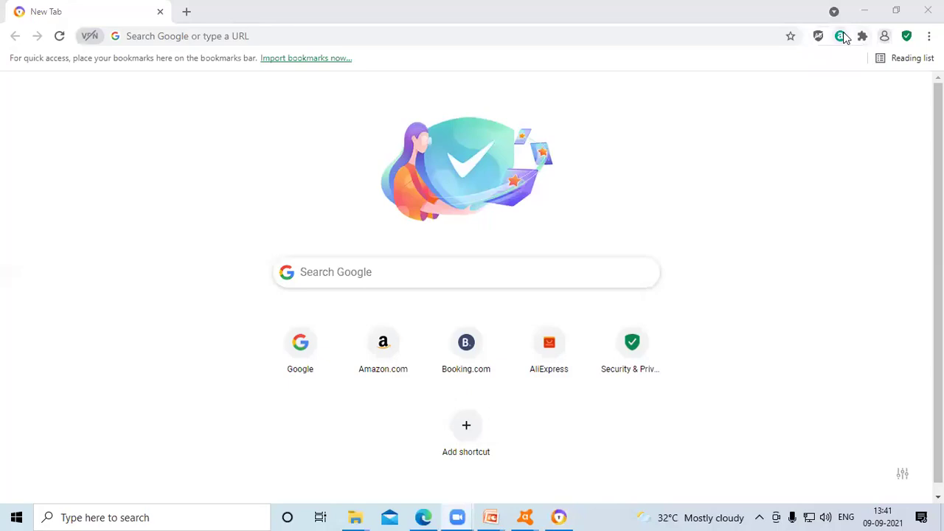
click(839, 38)
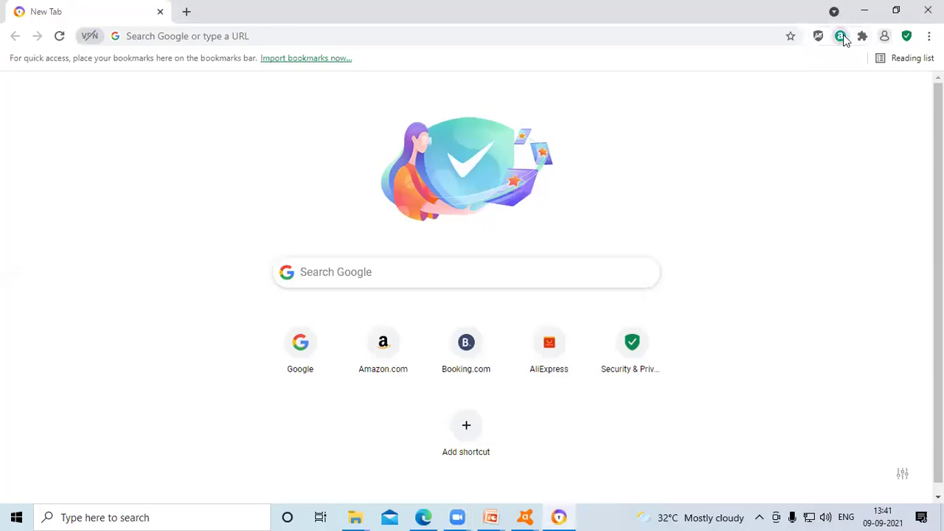
click(910, 38)
click(907, 37)
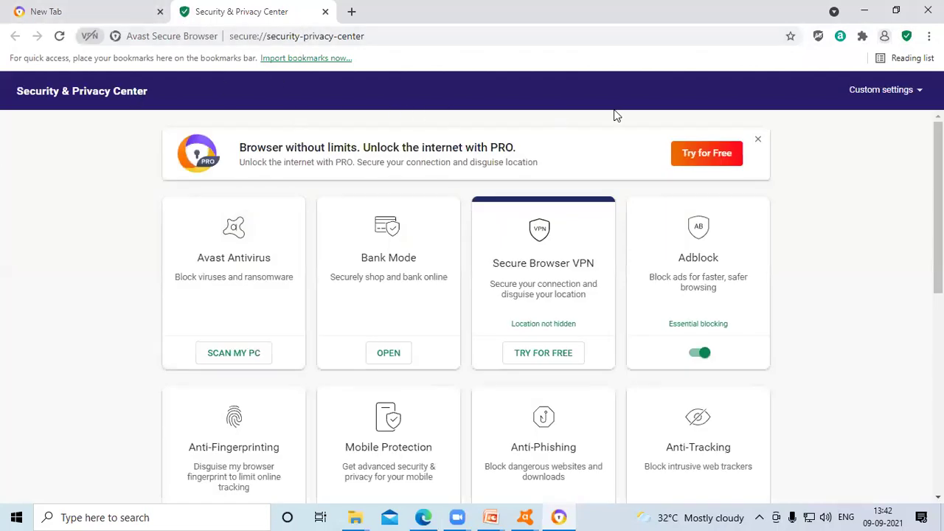
Step: Review the protection and privacy tools offered in the Security & Privacy Center, and minimize the browser
scroll(433, 417, down, 4)
scroll(430, 405, up, 4)
scroll(485, 376, down, 1)
scroll(548, 375, down, 1)
scroll(620, 360, down, 1)
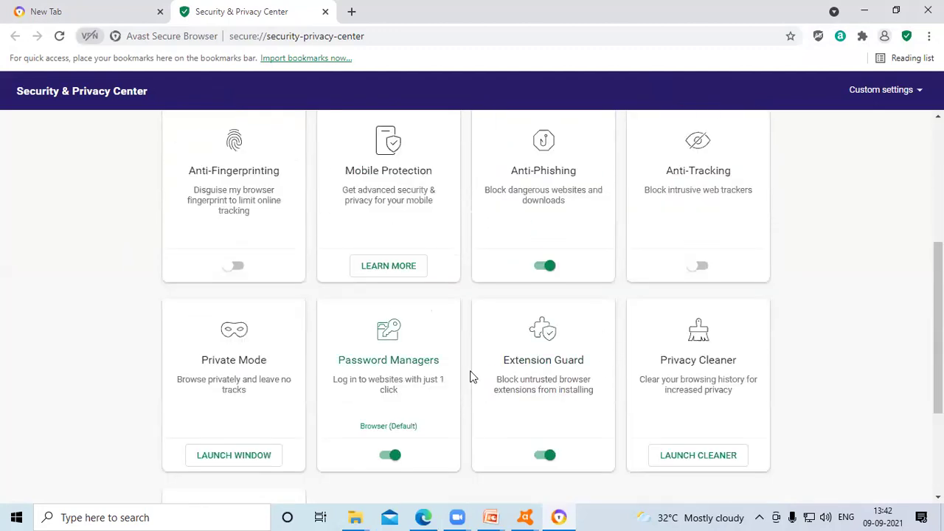
scroll(492, 373, up, 4)
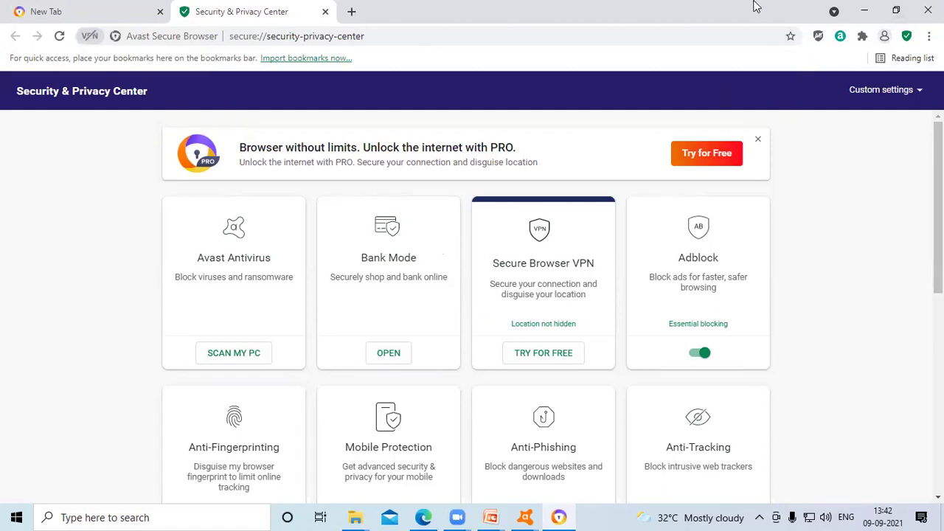
click(864, 11)
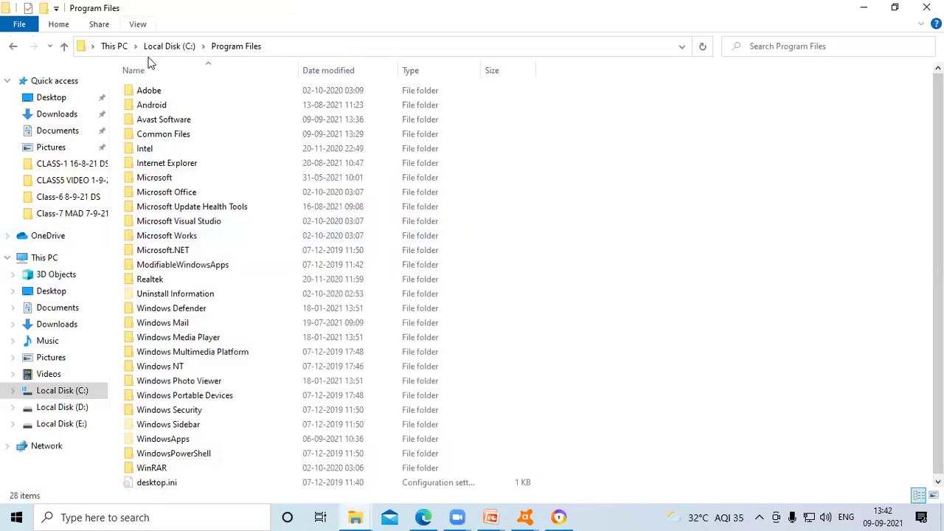
Step: Examine the files in the Avast setup folder under Program Files, and go back to the Avast Software folder
double_click(162, 120)
double_click(165, 95)
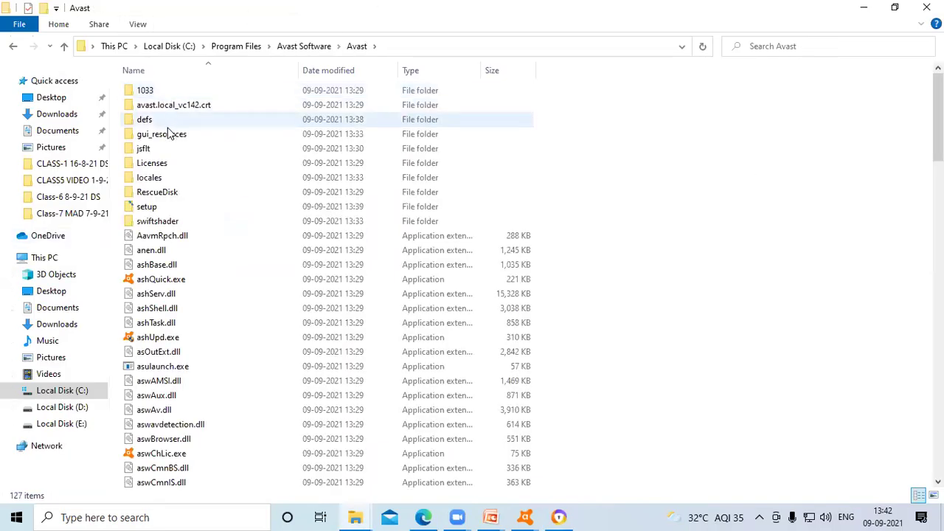
double_click(177, 211)
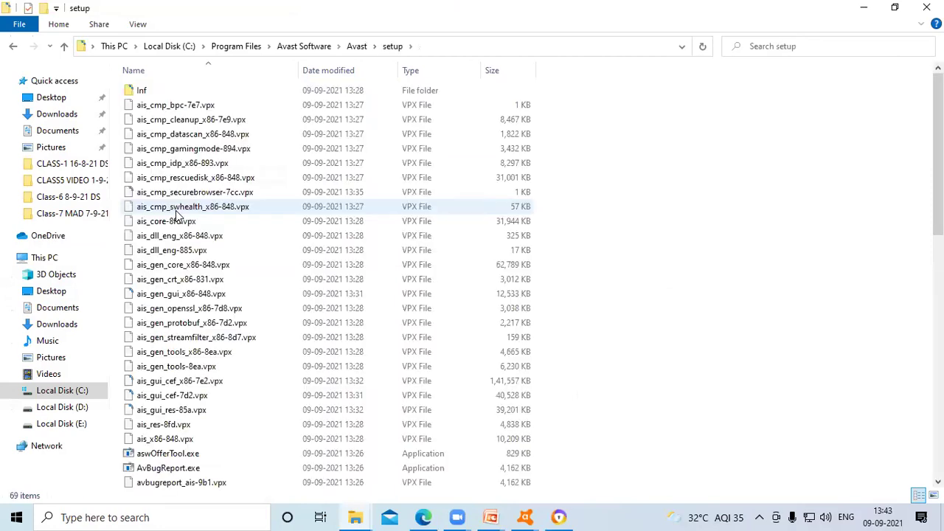
scroll(185, 284, down, 2)
scroll(193, 273, up, 2)
scroll(199, 262, down, 13)
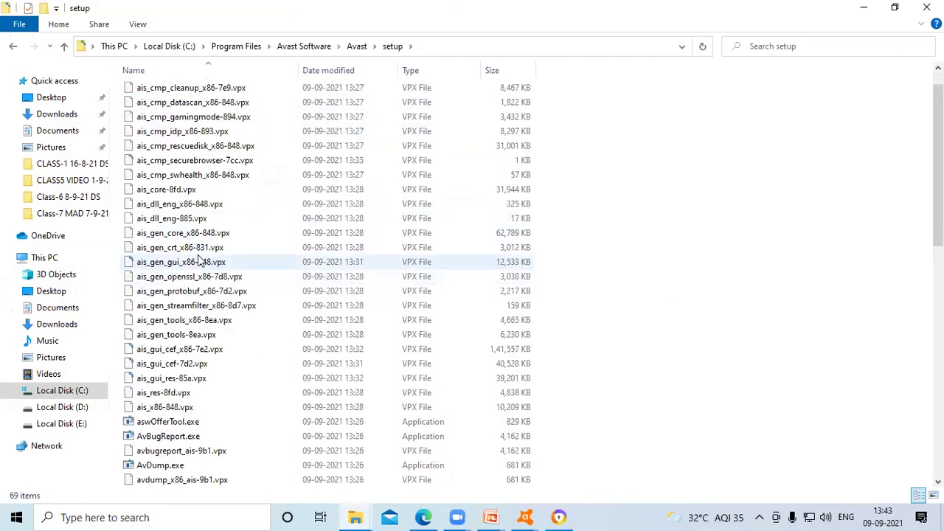
click(13, 46)
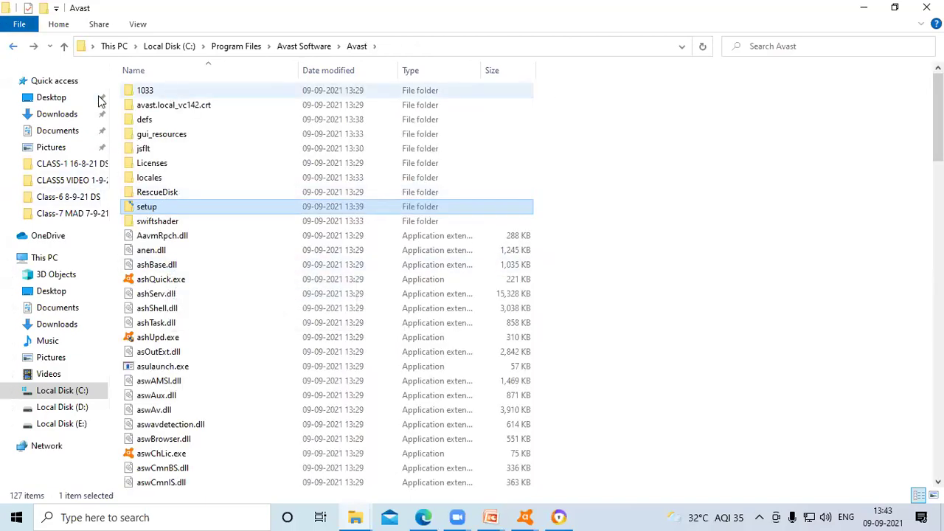
click(13, 46)
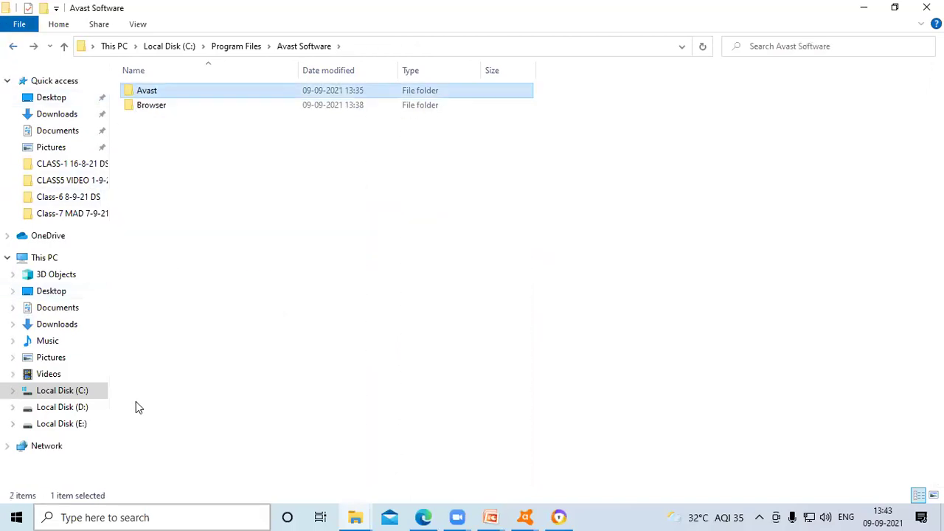
Step: Reopen Avast Software from Program Files on Local Disk (C:) and inspect the contents of its Browser folder
click(88, 393)
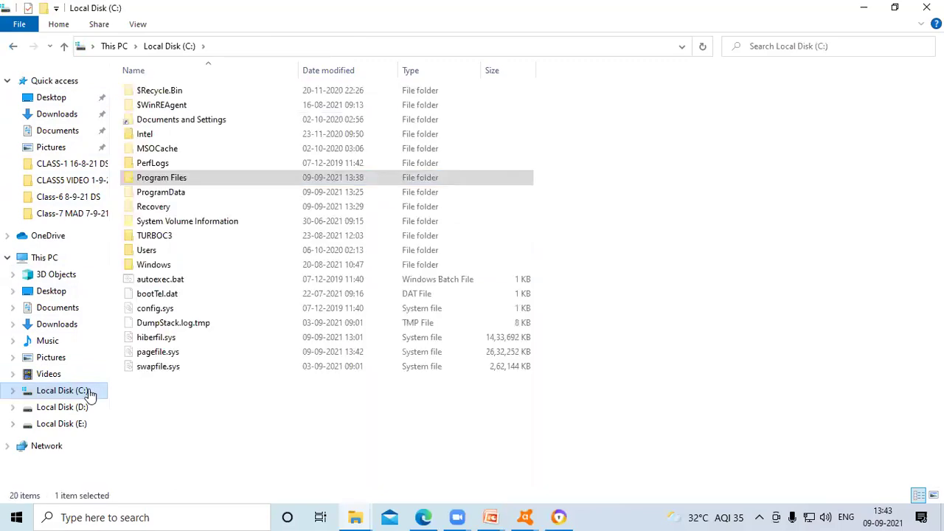
double_click(177, 177)
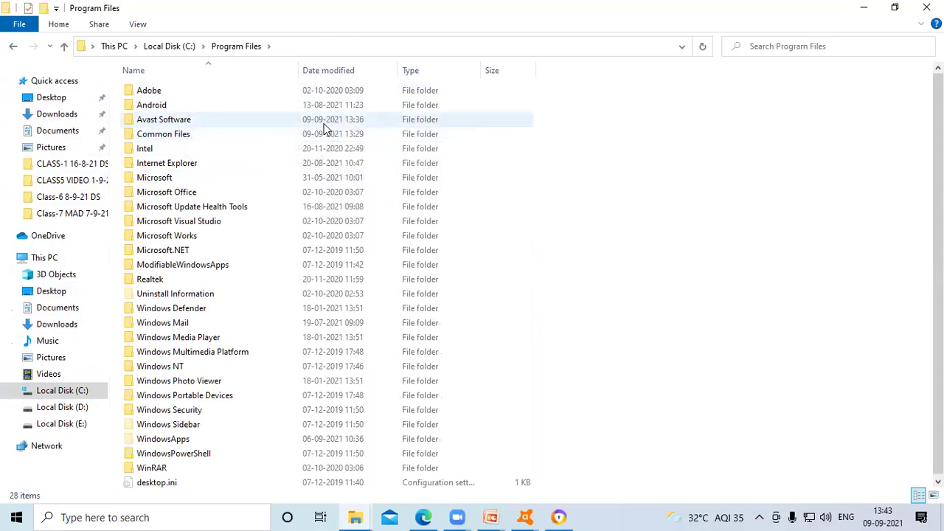
double_click(271, 120)
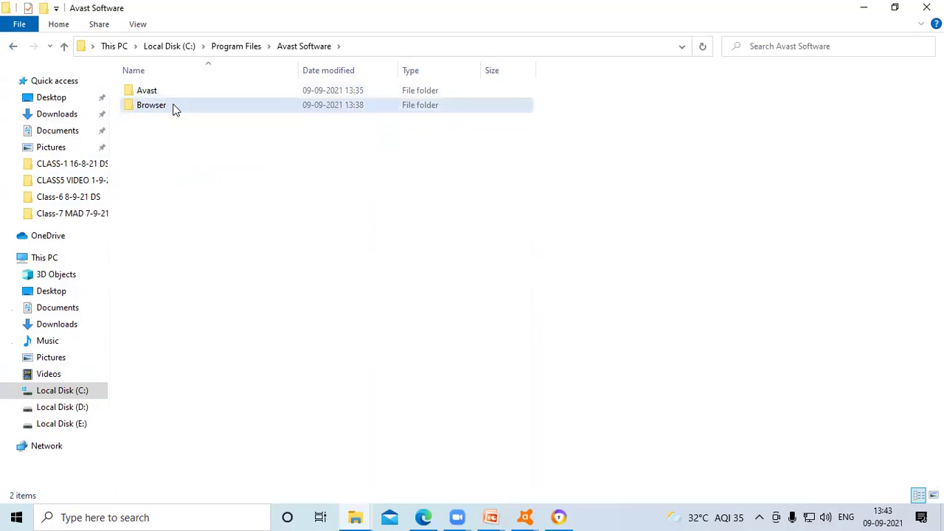
double_click(174, 108)
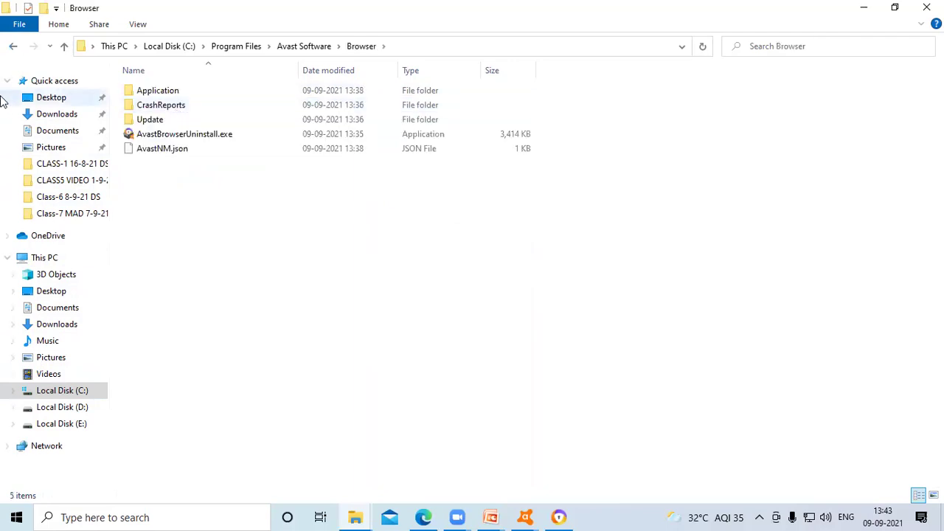
click(15, 46)
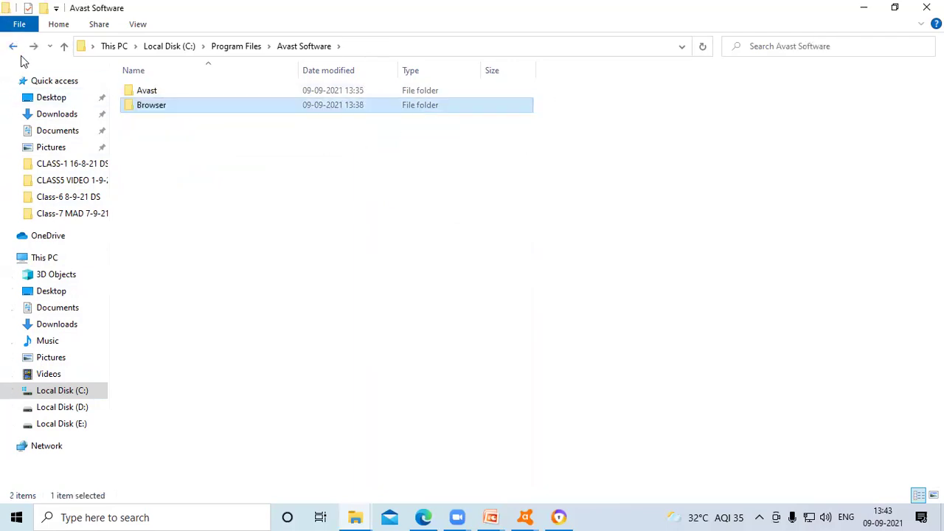
Step: Look through the program files in the Avast folder under Avast Software, and minimize both File Explorer windows
click(151, 93)
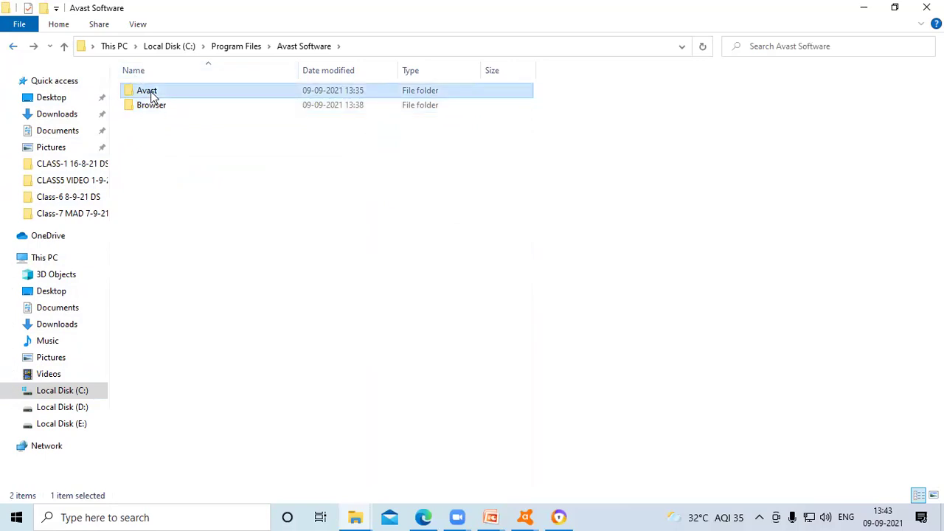
double_click(151, 94)
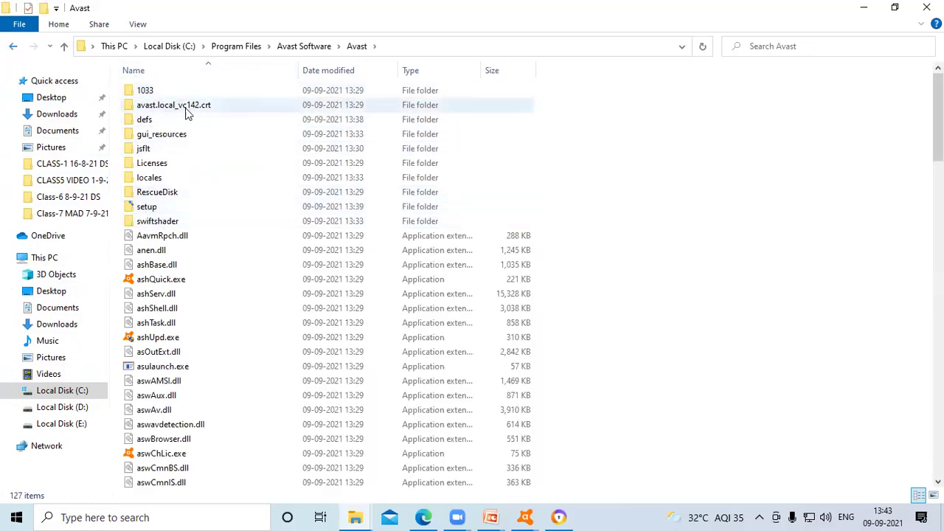
scroll(198, 352, down, 1)
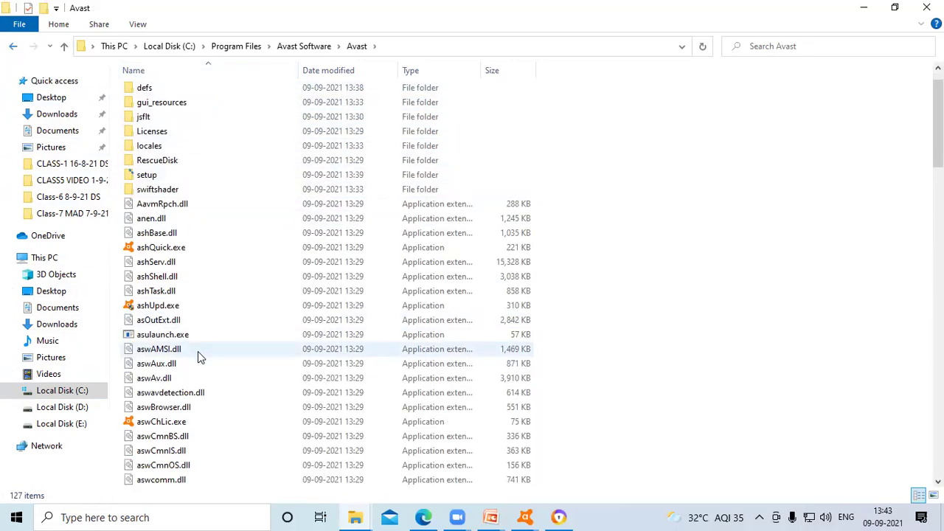
scroll(197, 343, down, 7)
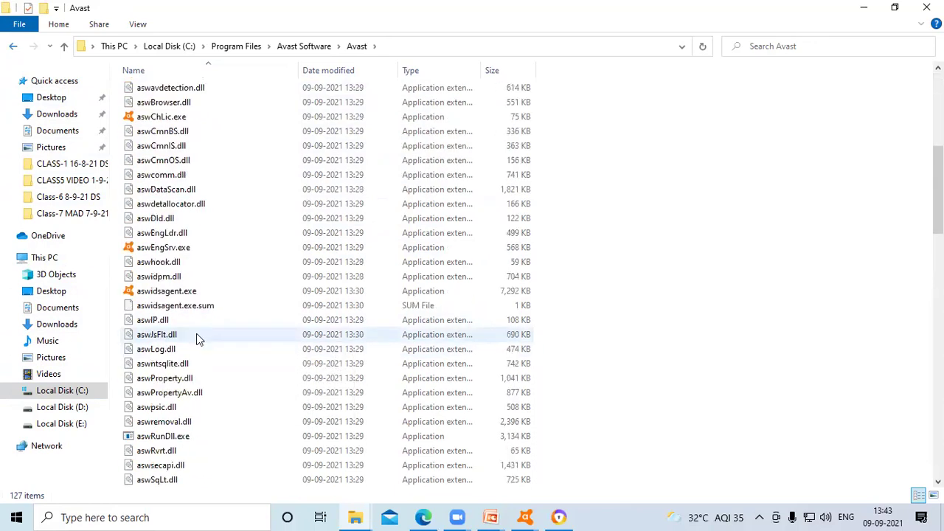
scroll(196, 334, down, 12)
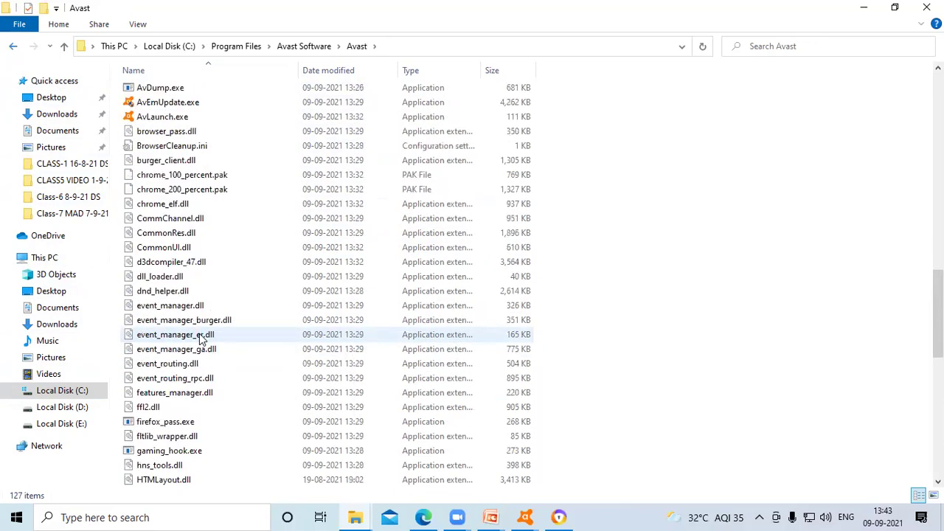
scroll(199, 337, down, 5)
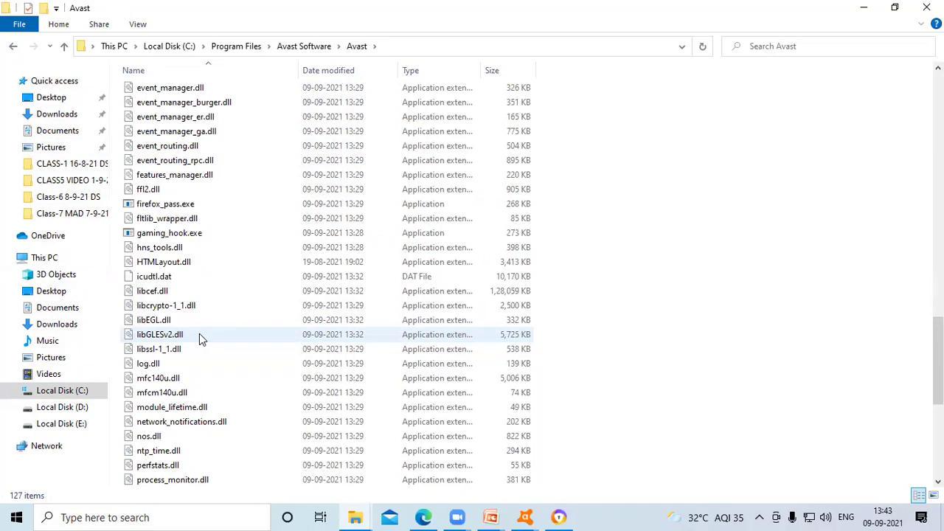
scroll(199, 337, down, 7)
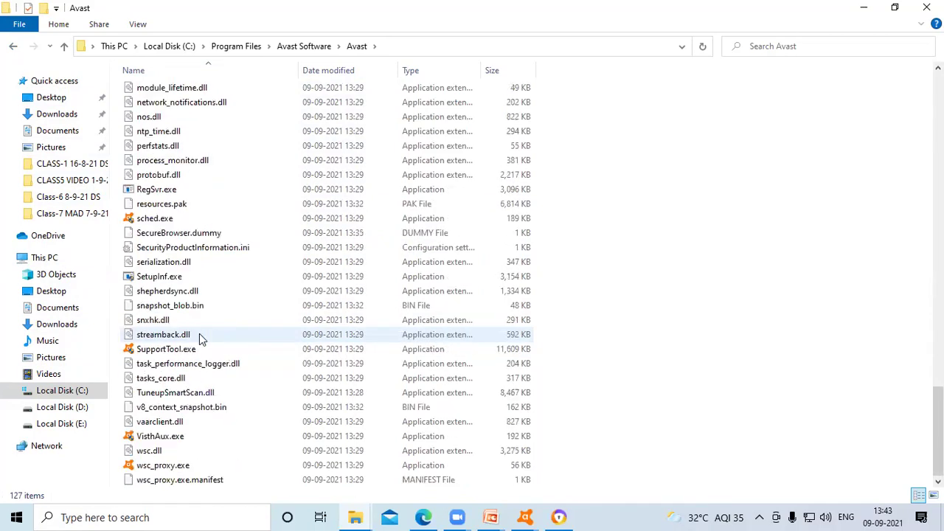
scroll(199, 337, up, 20)
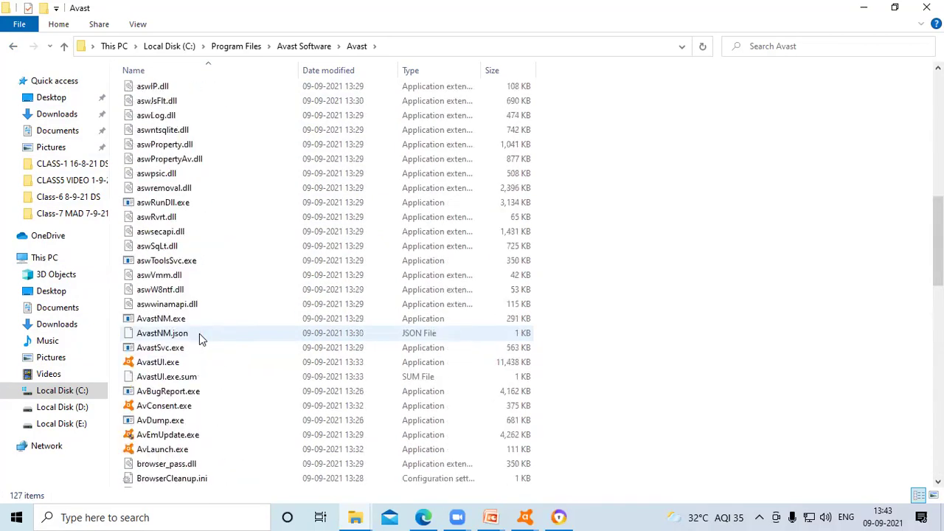
scroll(199, 337, up, 10)
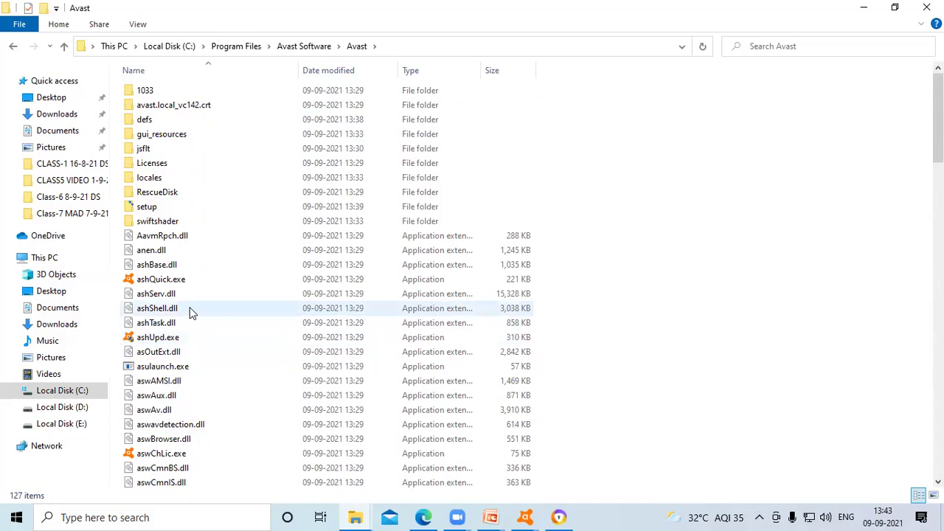
mouse_move(190, 312)
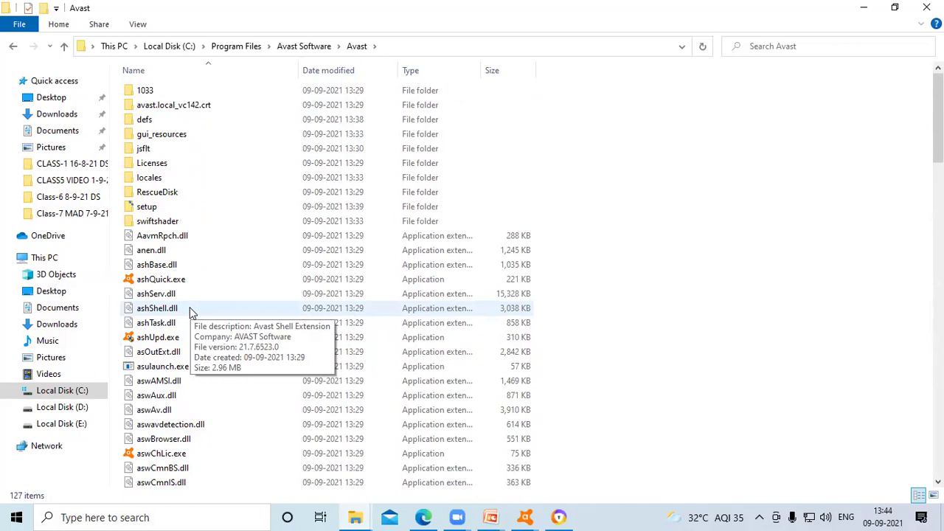
click(864, 9)
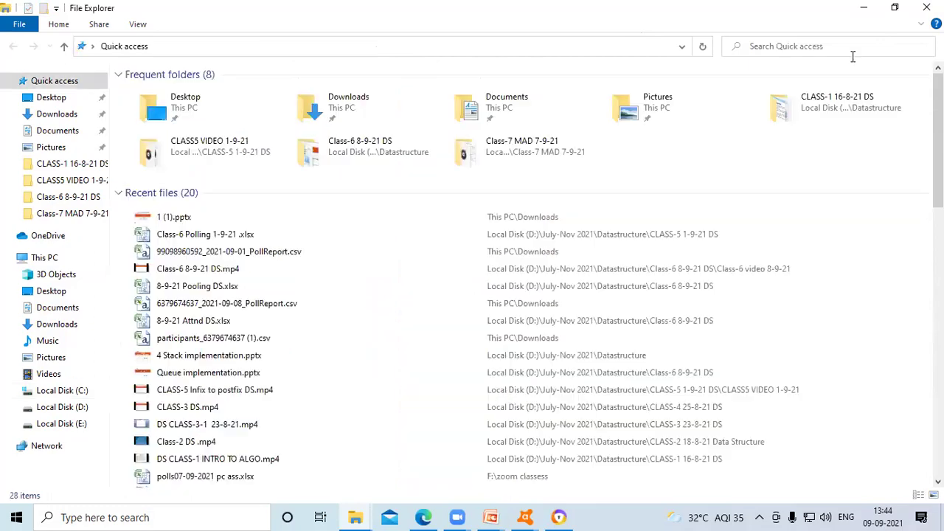
click(862, 8)
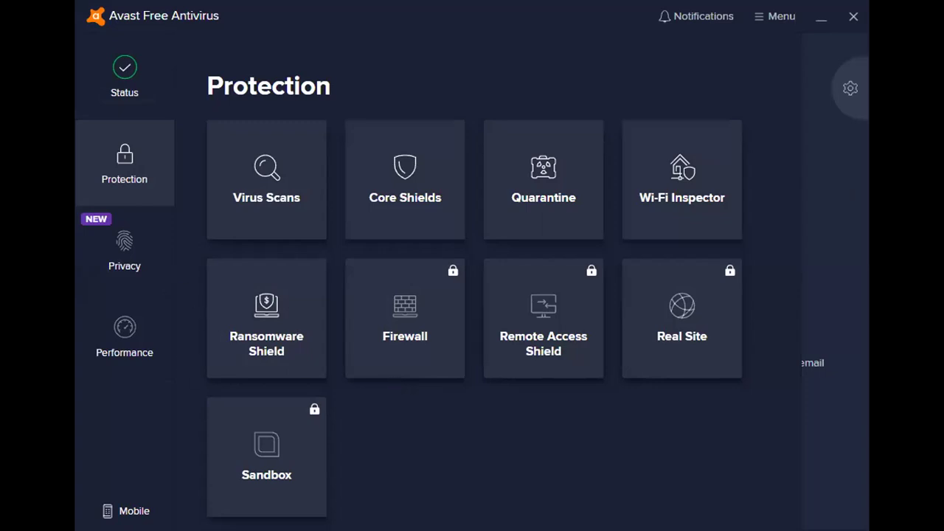
Step: View the protection status in Avast Free Antivirus, review the scan types offered under Virus Scans, and return to the Protection overview
click(135, 72)
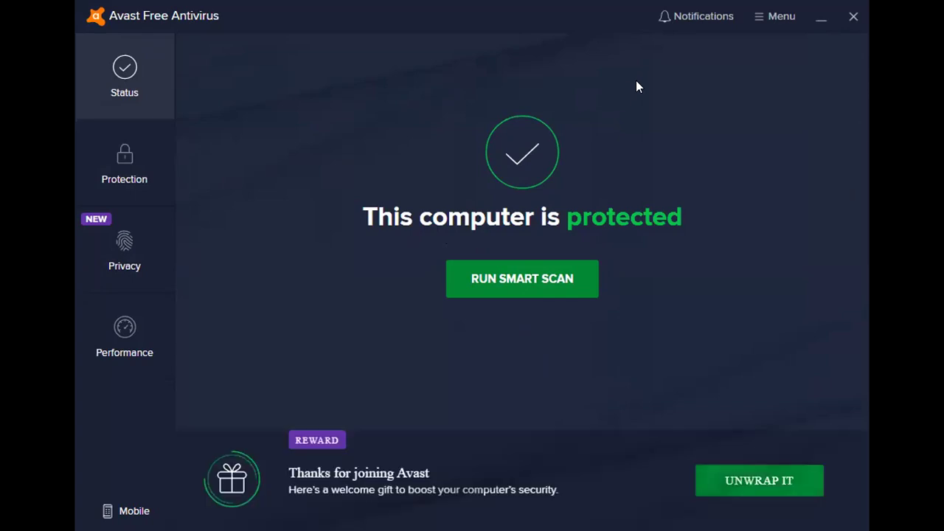
click(162, 175)
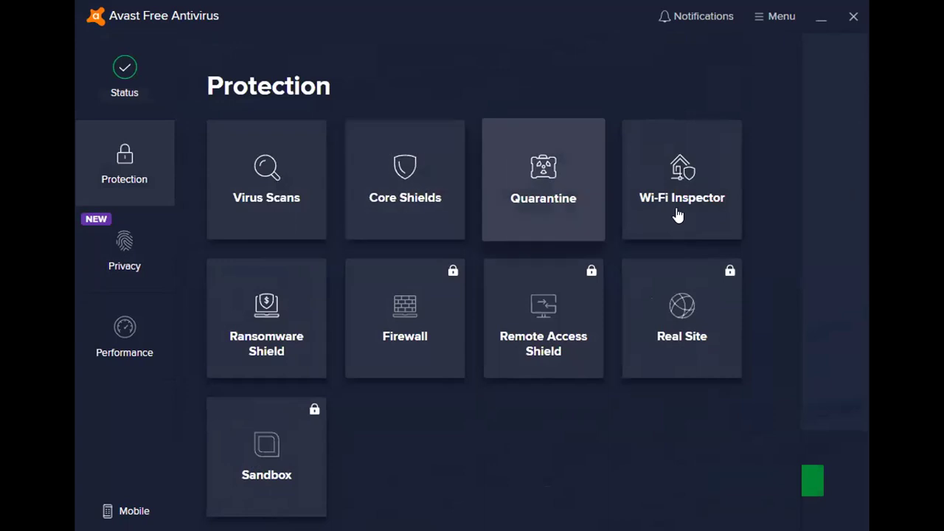
click(286, 204)
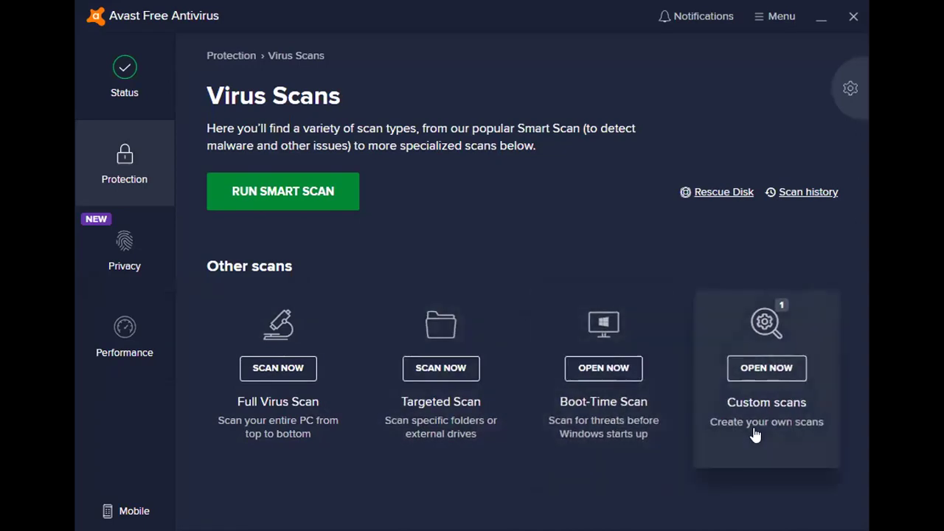
click(169, 185)
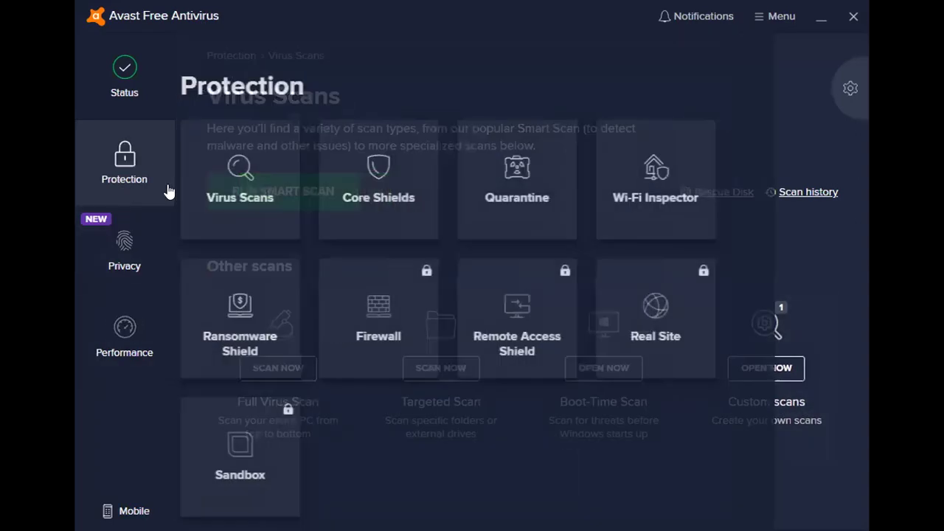
Step: Review the Core Shields and Quarantine pages in the Protection section, returning to the overview after each
click(428, 204)
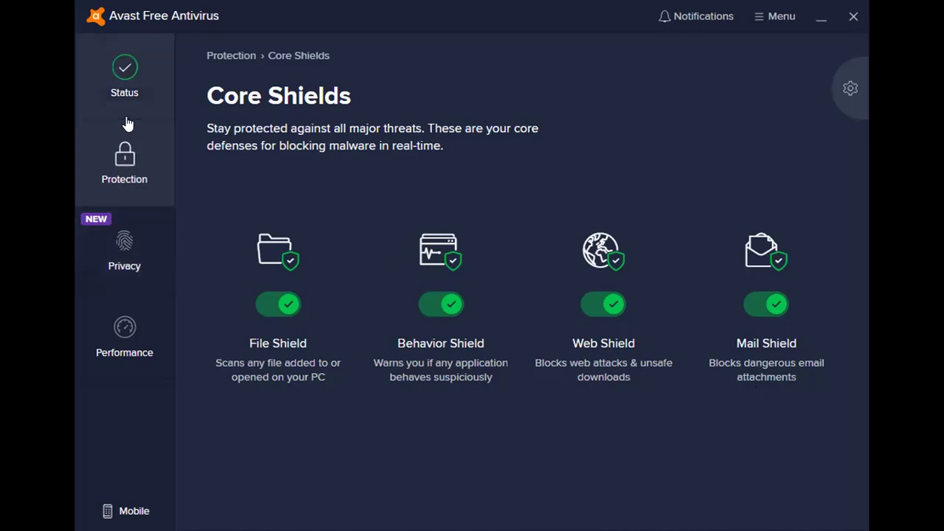
click(124, 159)
click(563, 197)
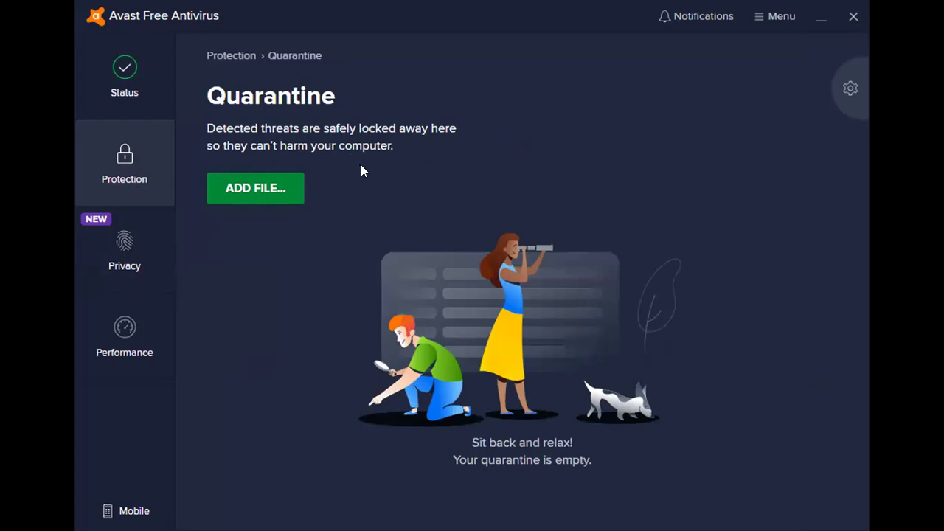
click(143, 148)
Step: Review the Wi-Fi Inspector and the folders protected by Ransomware Shield, returning to the Protection overview after each
click(643, 207)
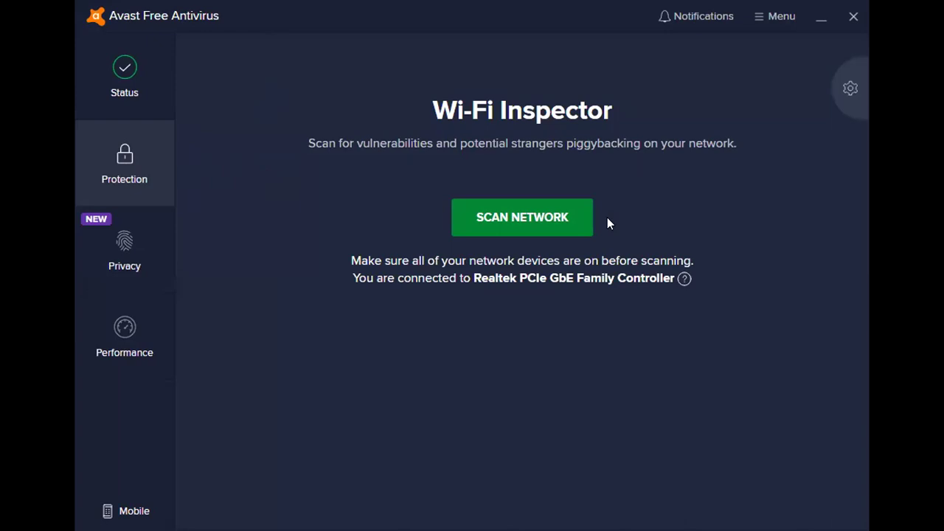
click(138, 183)
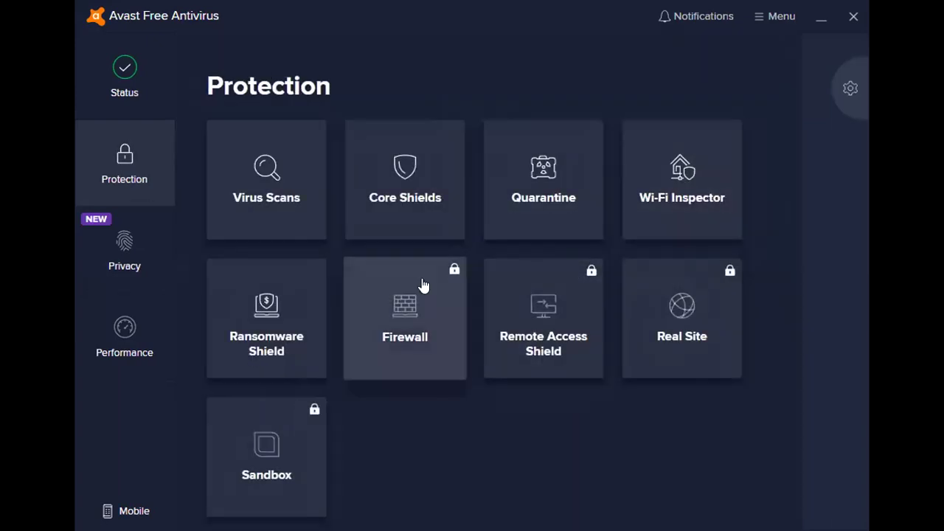
click(299, 319)
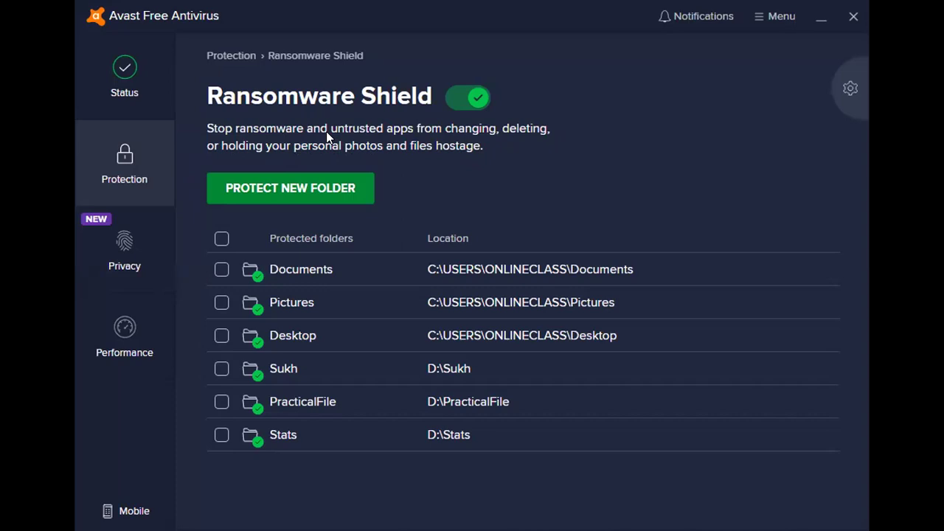
click(129, 174)
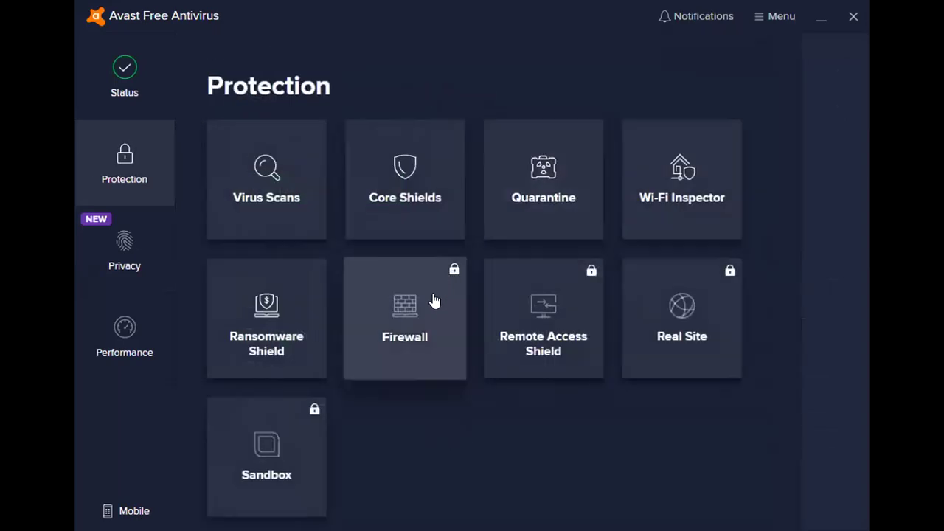
Step: View the locked Firewall feature page, return to the Protection overview, and open Remote Access Shield
click(434, 301)
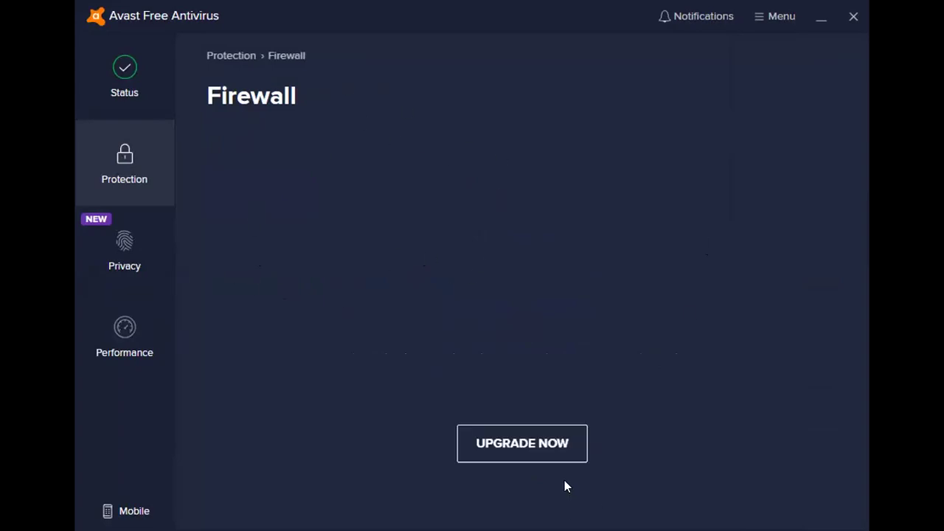
click(536, 451)
click(227, 67)
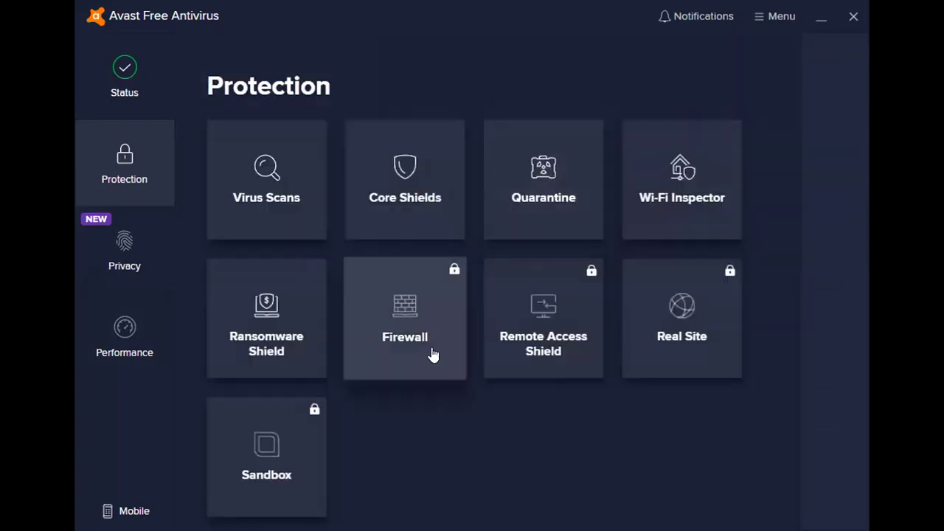
click(587, 336)
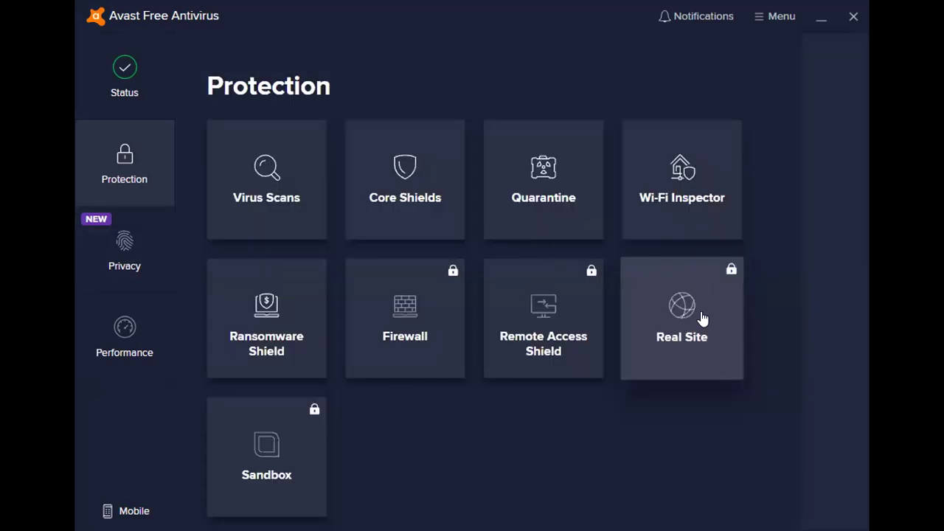
Step: Review the locked Real Site and Sandbox features, returning to the Protection overview after each
click(701, 317)
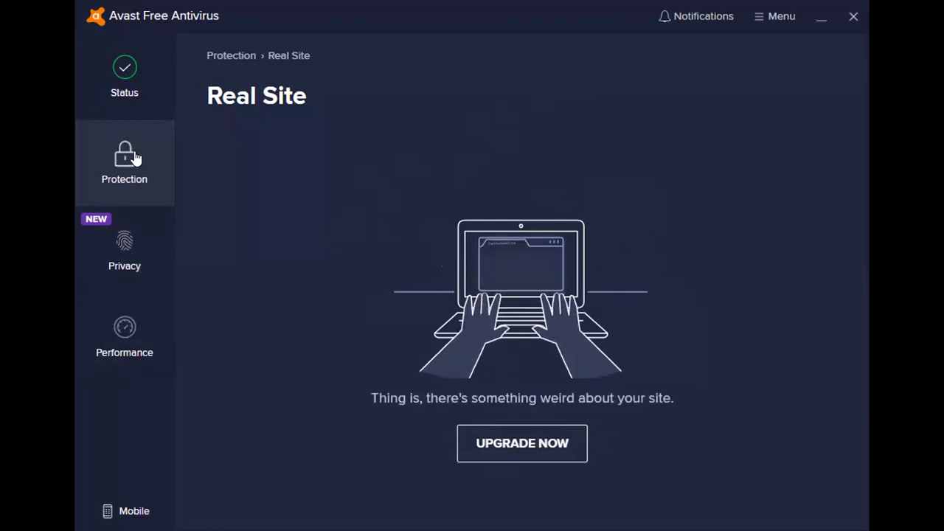
click(216, 59)
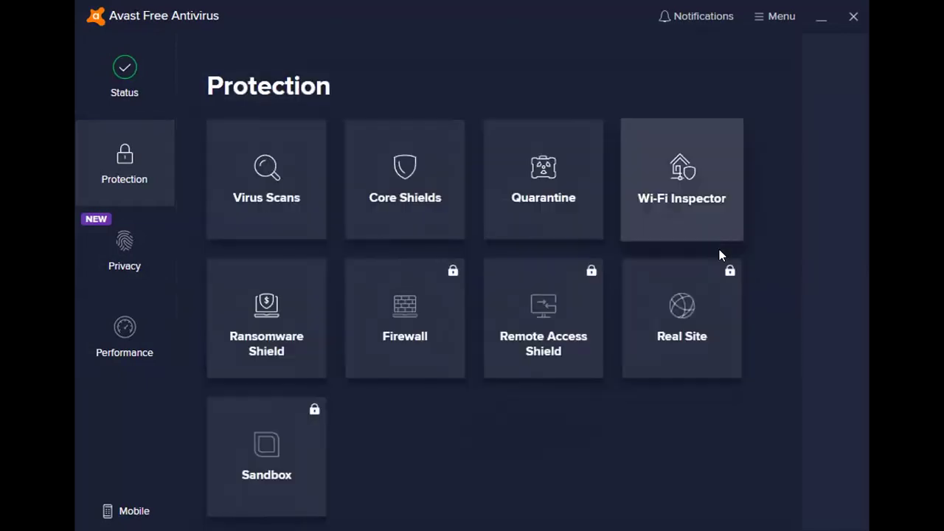
click(277, 449)
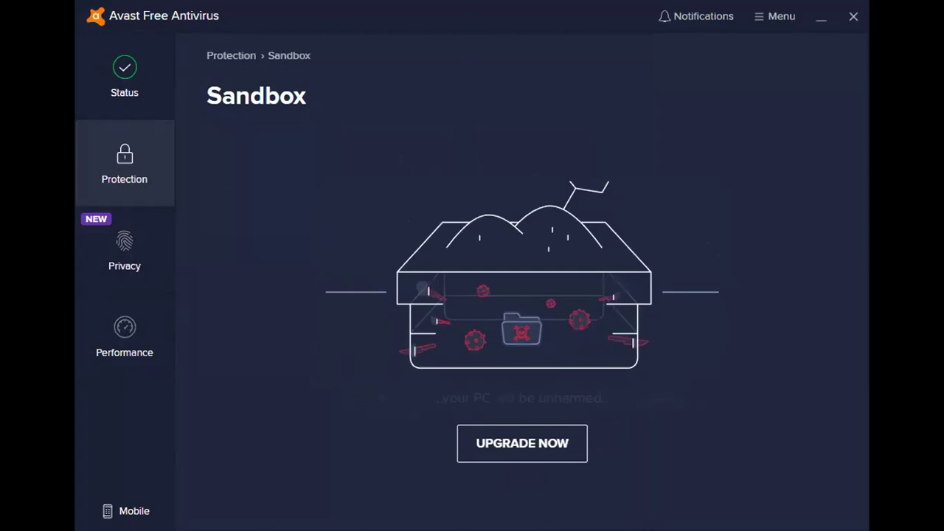
click(150, 183)
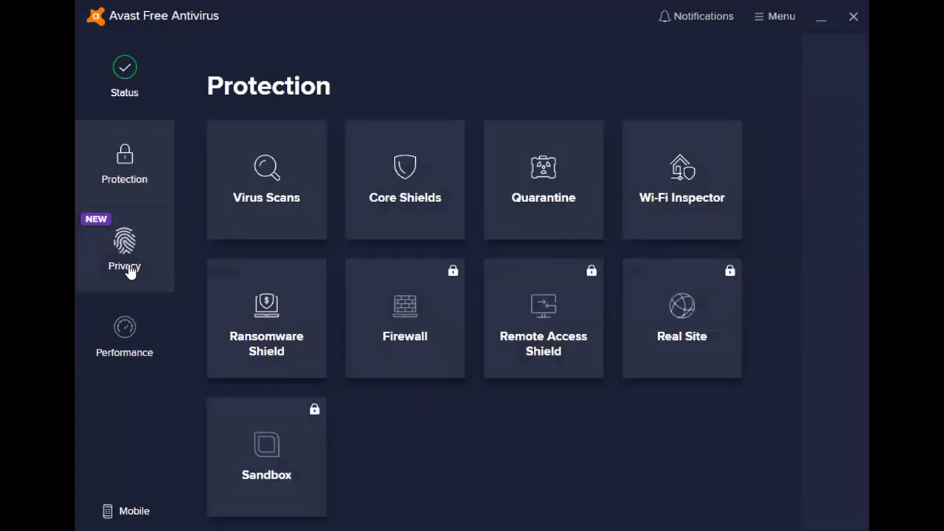
Step: Review the Hack Alerts, Password Protection and Webcam Shield pages in the Privacy section
click(129, 272)
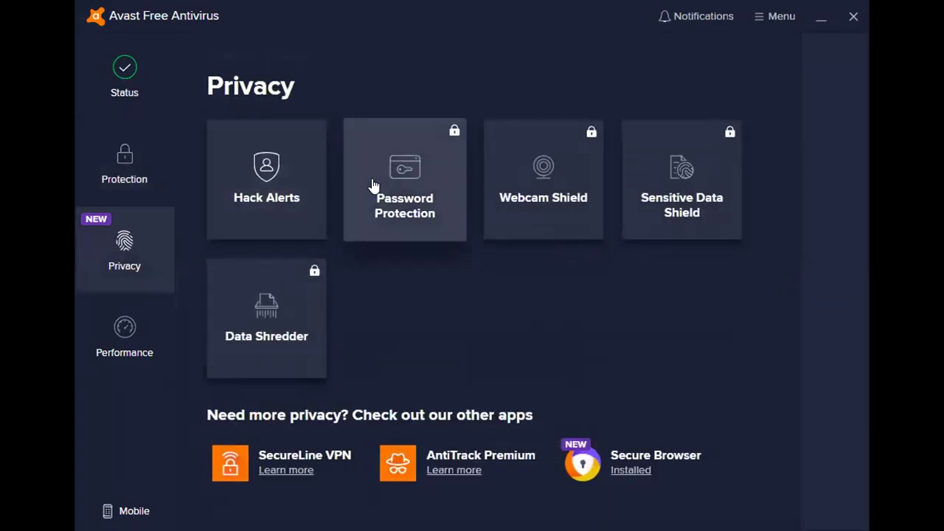
click(307, 197)
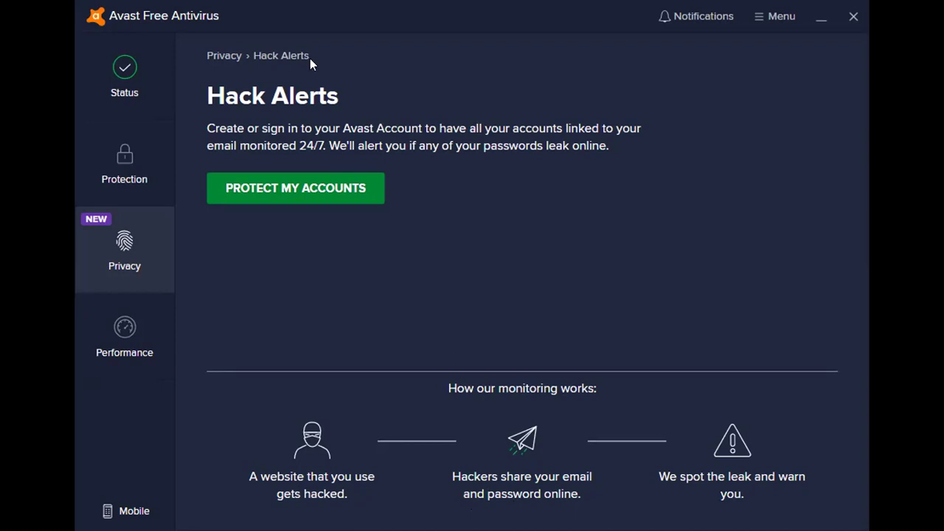
click(235, 58)
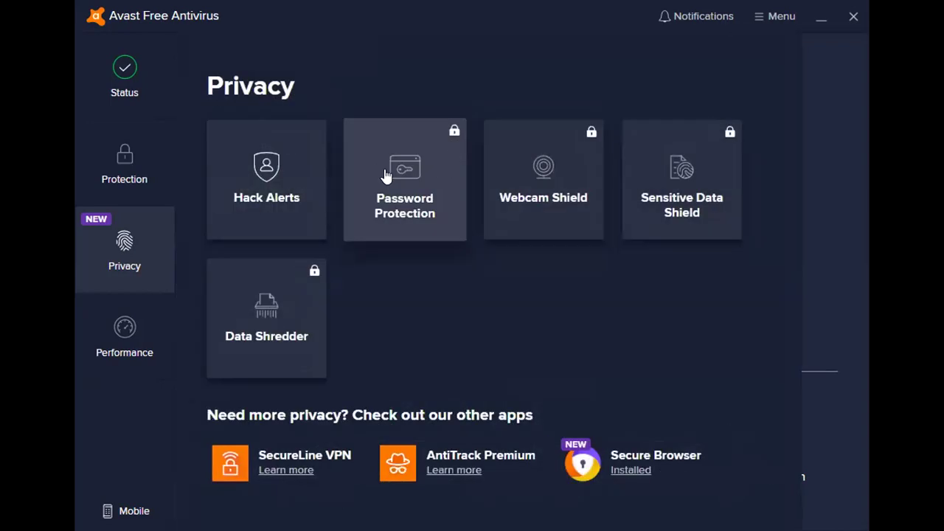
click(386, 175)
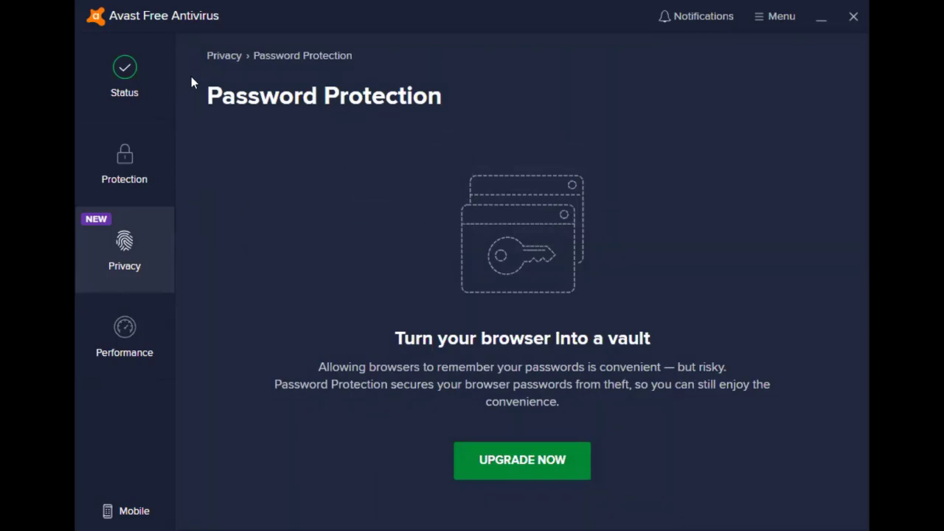
click(210, 58)
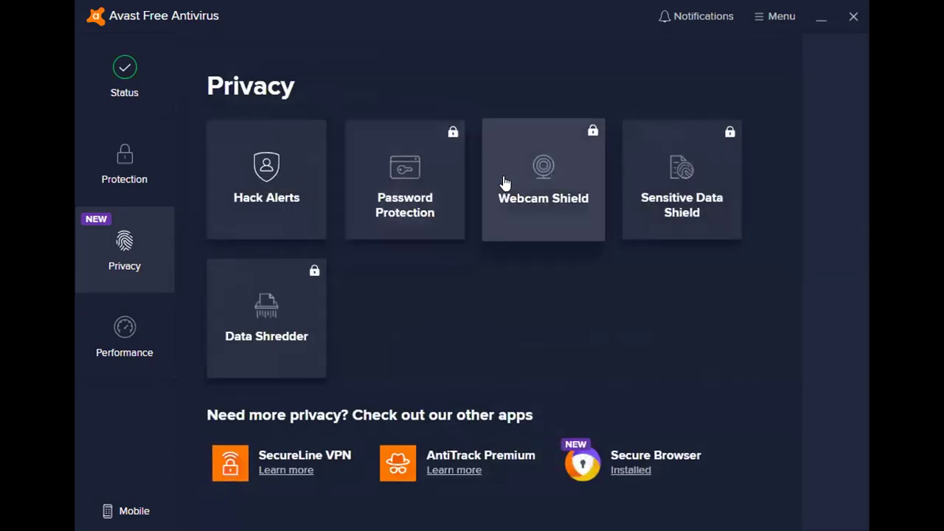
click(510, 200)
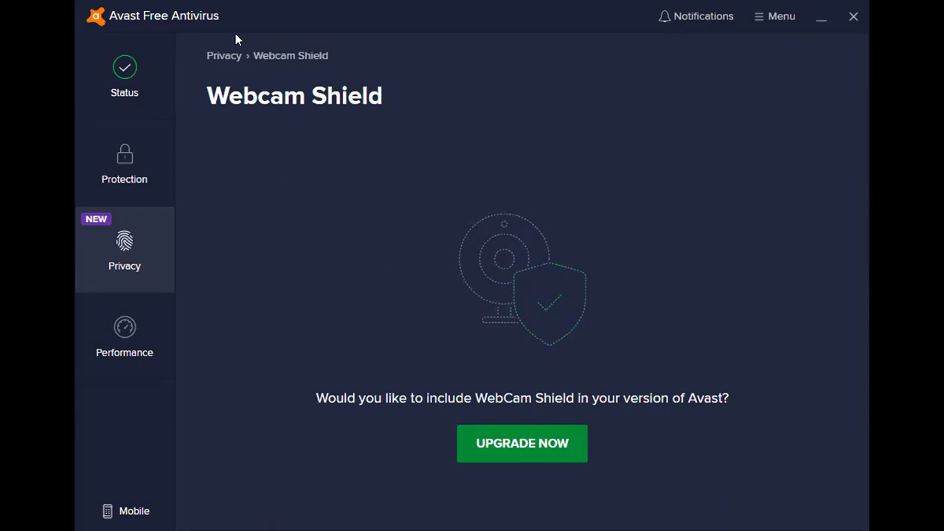
Step: Review the locked Sensitive Data Shield and Data Shredder features, returning to the Privacy overview after each
click(228, 57)
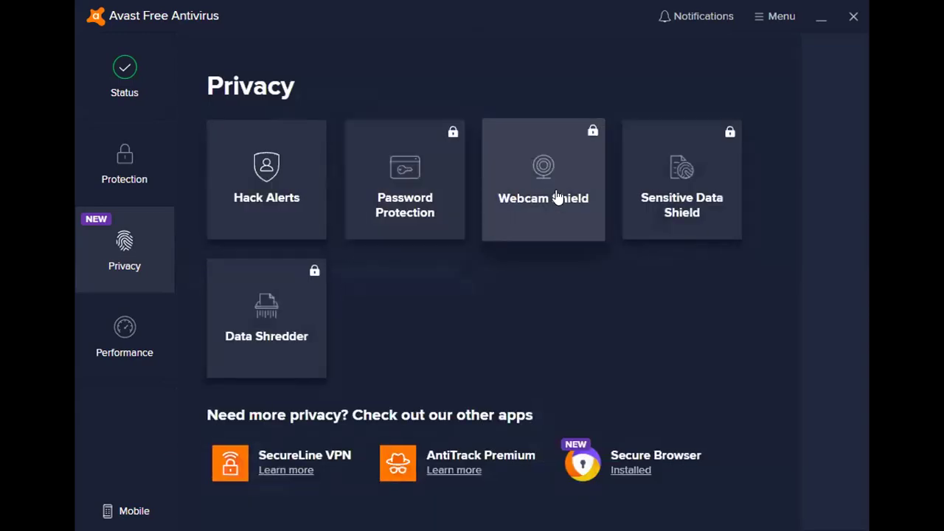
click(643, 203)
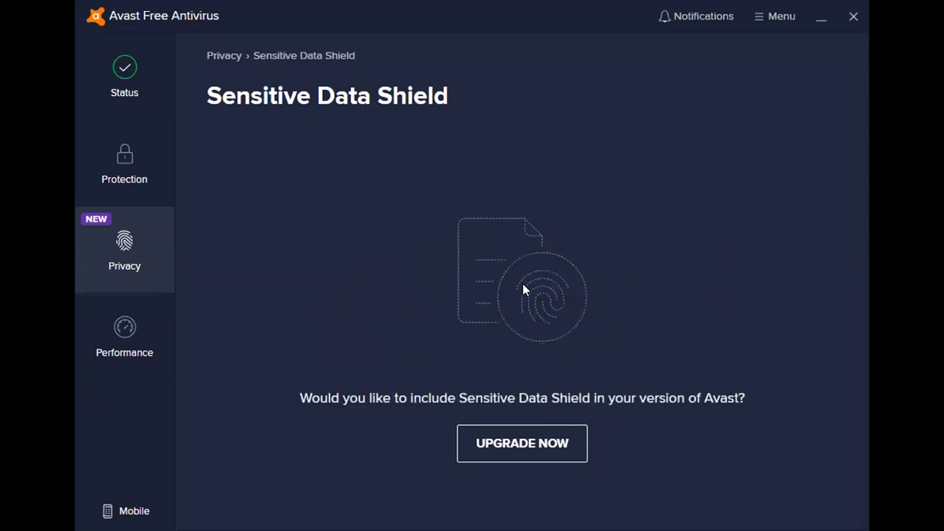
click(225, 57)
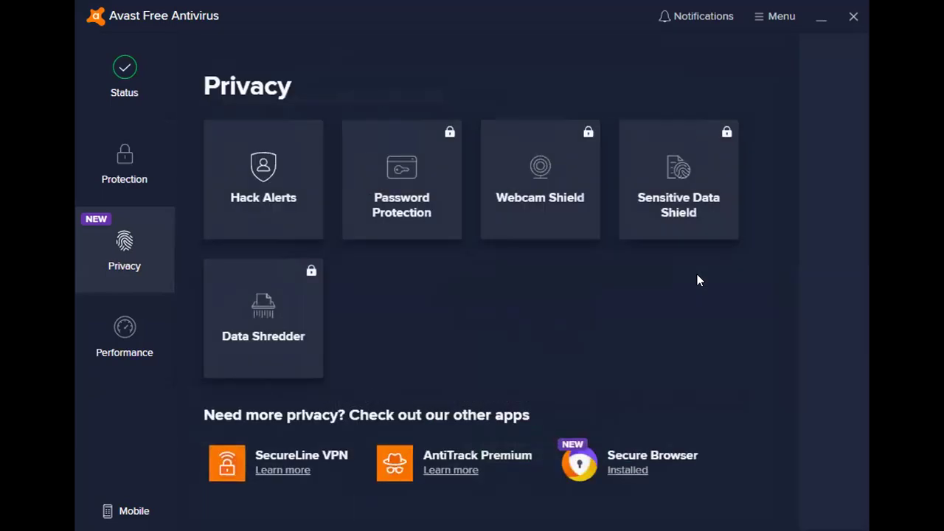
click(295, 300)
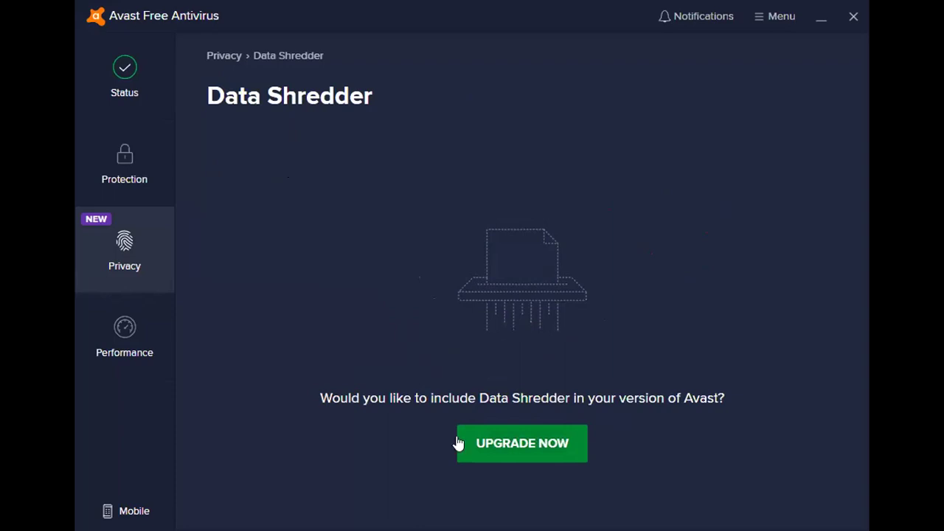
click(132, 290)
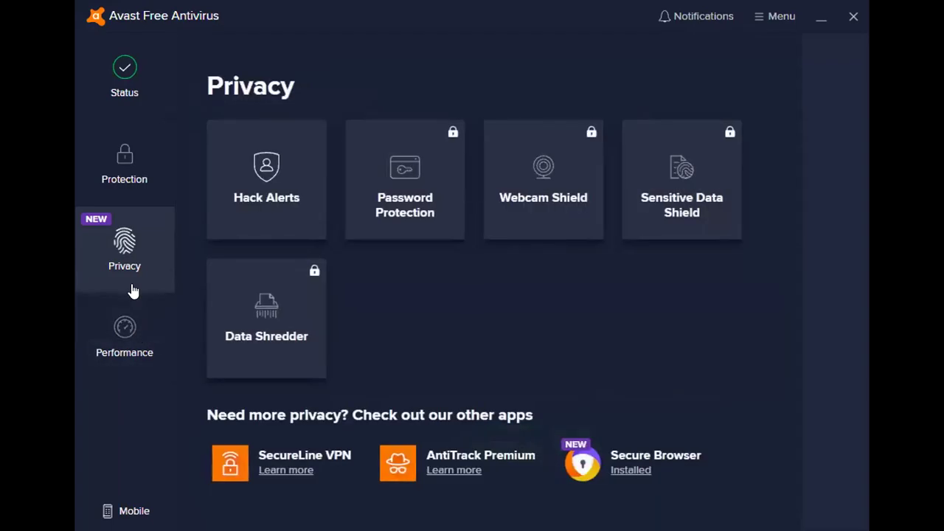
Step: Review Do Not Disturb Mode and Software Updater in the Performance section, plus the mobile app offer, ending on Software Updater
click(115, 346)
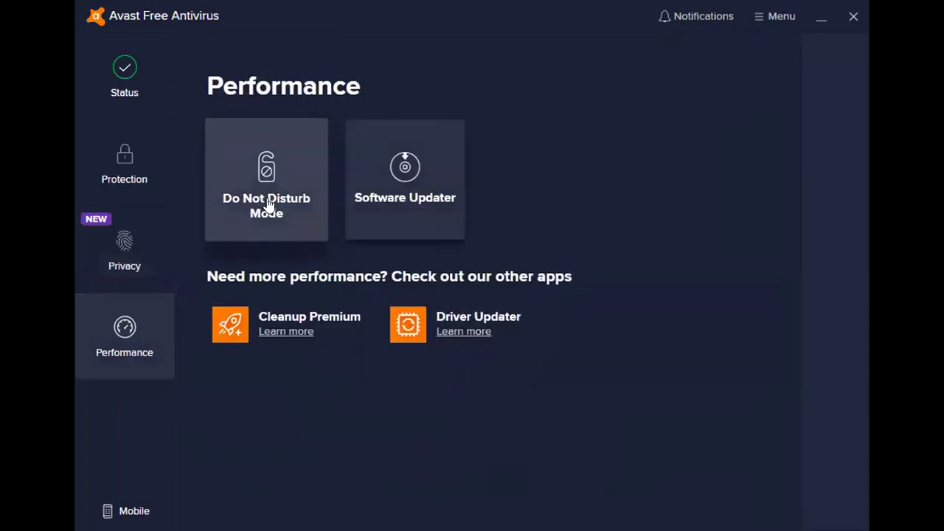
click(269, 199)
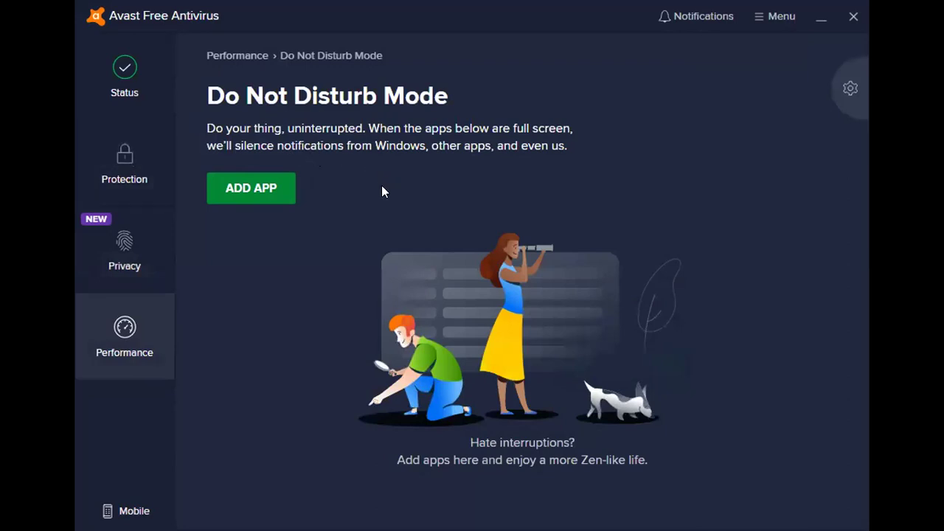
click(238, 59)
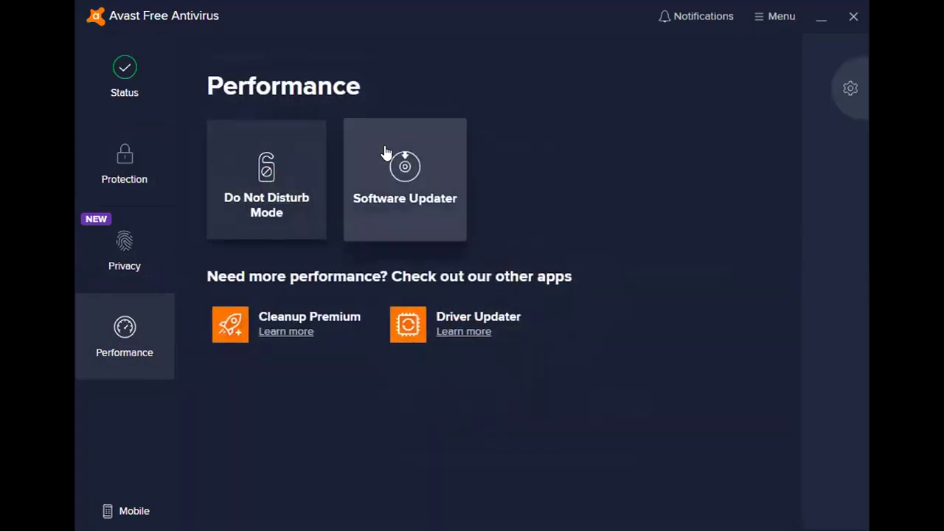
click(385, 154)
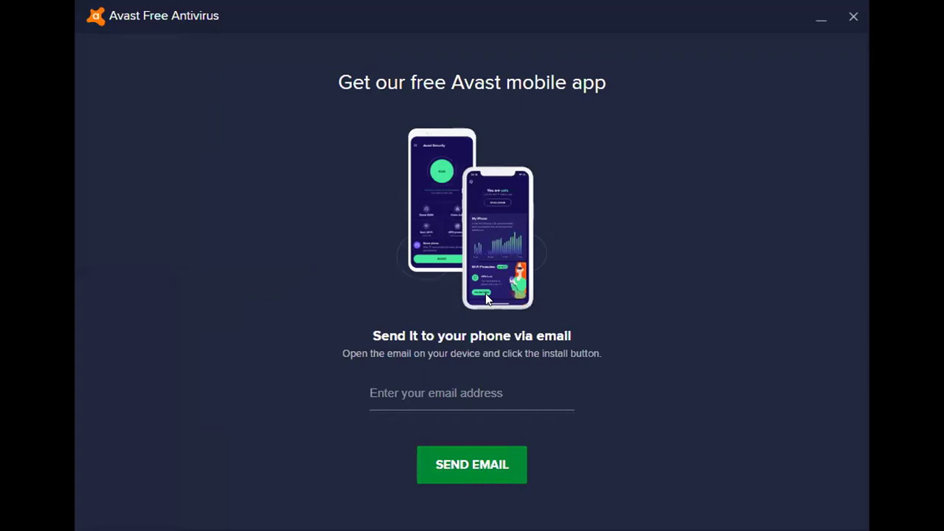
click(820, 22)
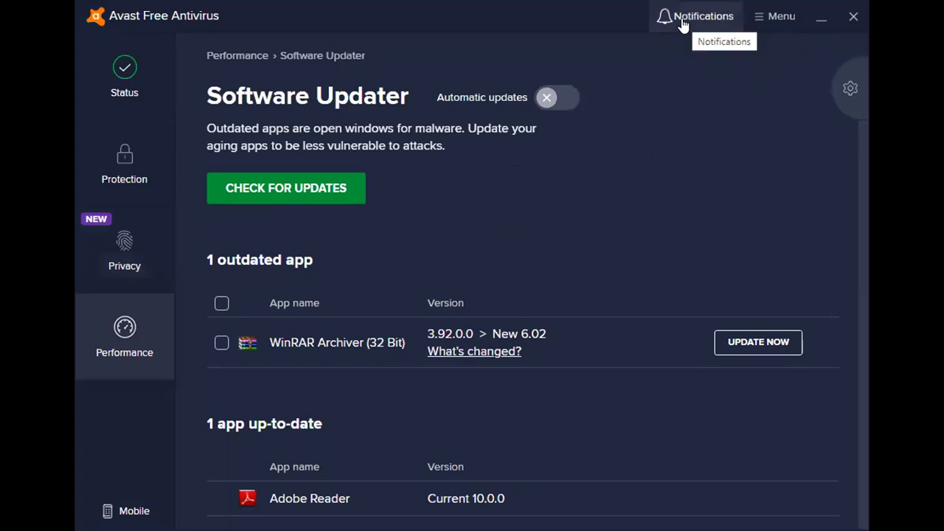
Step: Look through the main menu's account, settings and Avast product entries, and close it again
click(780, 24)
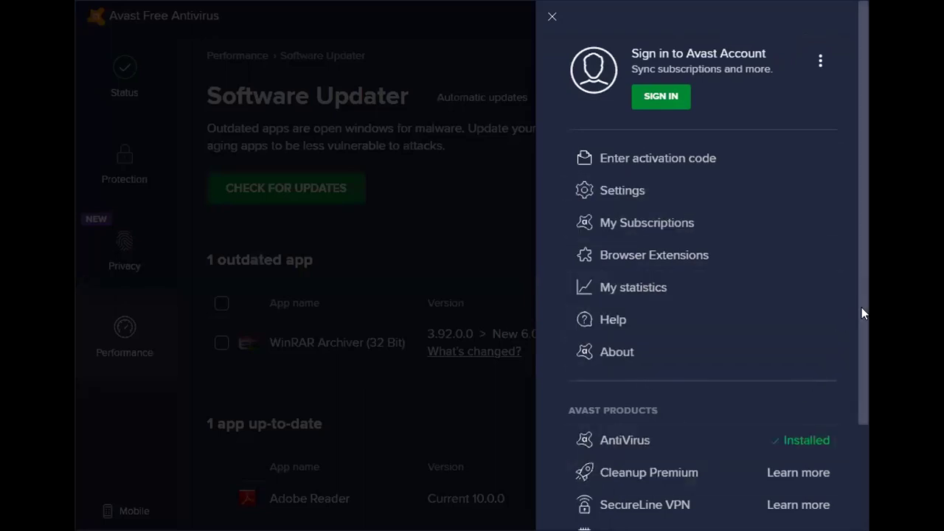
drag(862, 319, 862, 419)
scroll(850, 255, up, 3)
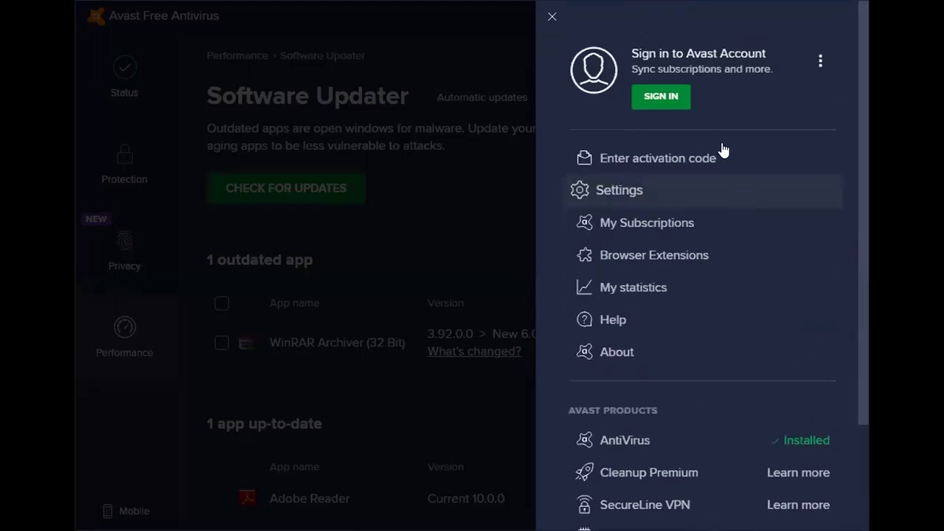
click(551, 16)
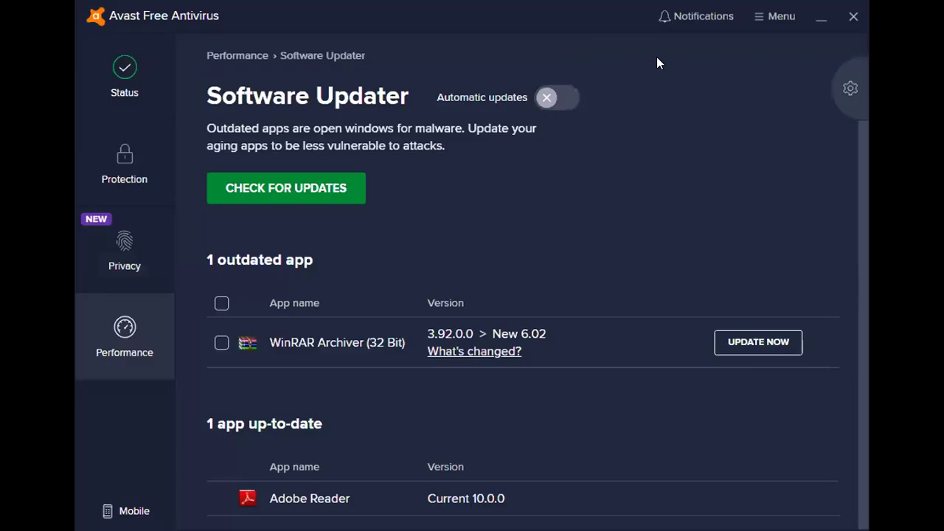